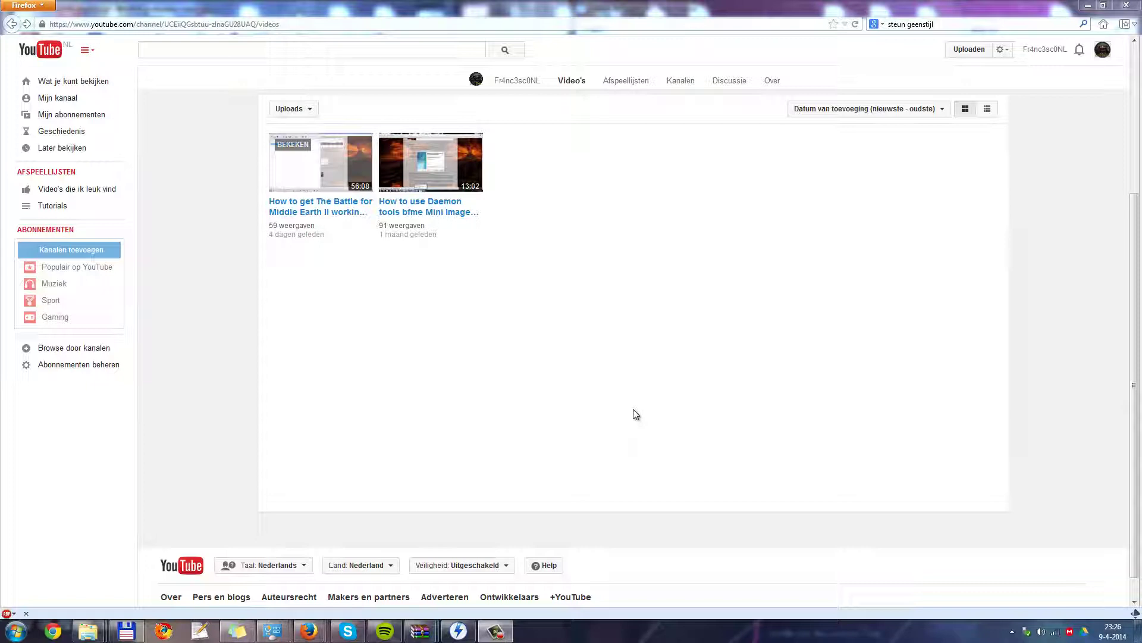
Open the uploaded video on getting The Battle for Middle Earth II working and pause its playback
{"action": "left_click", "coordinate": [321, 202]}
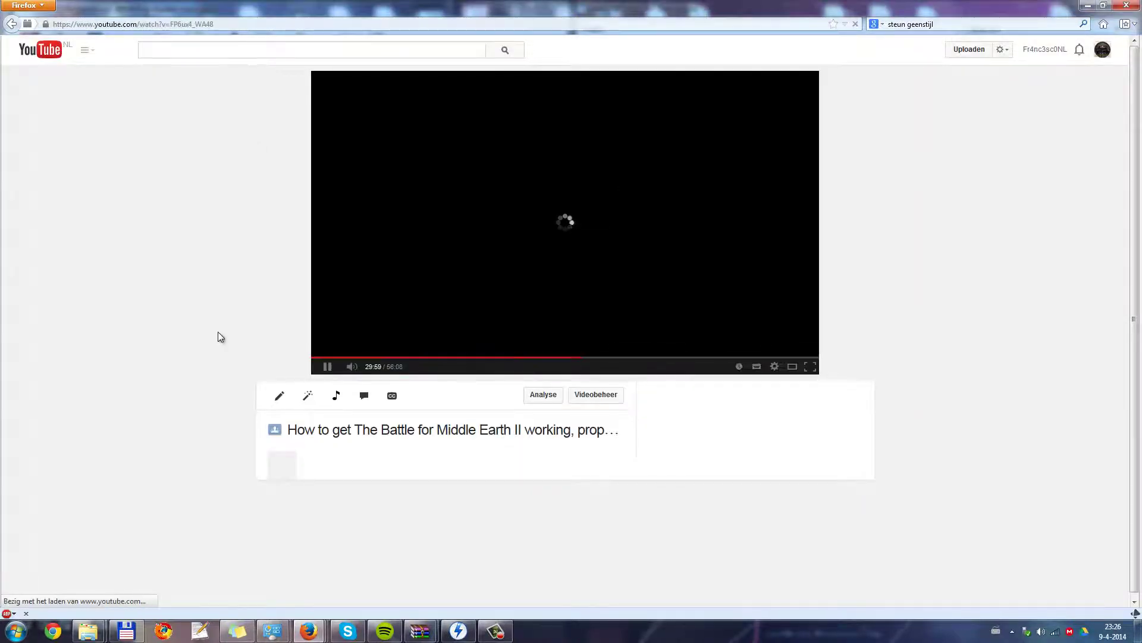
{"action": "left_click", "coordinate": [328, 367]}
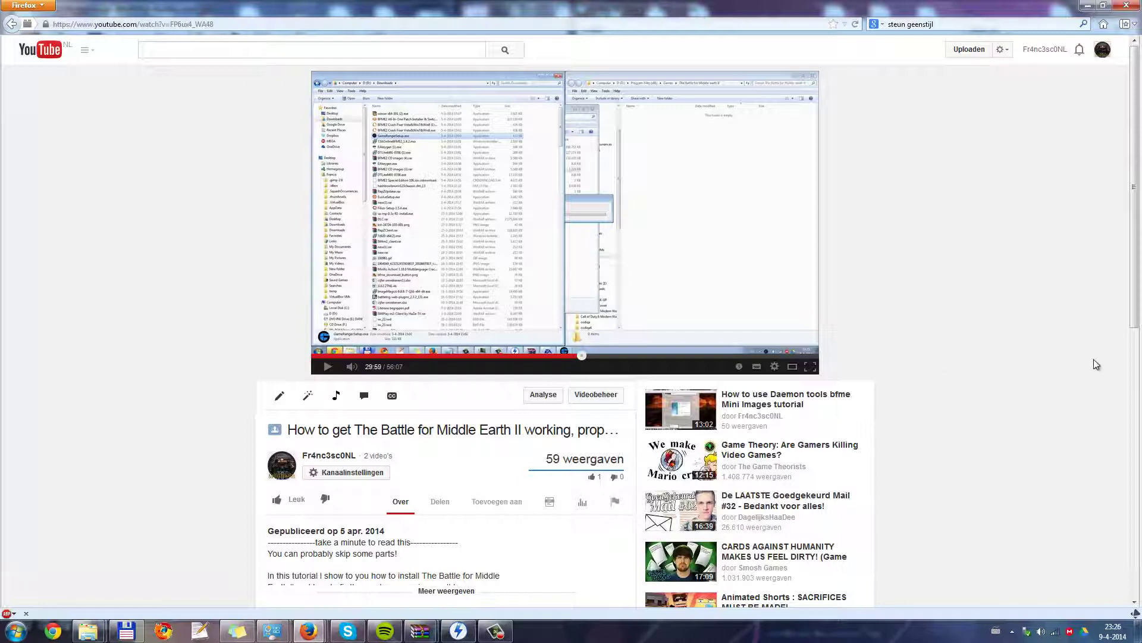
Open the T3A:Online website at t3aonline.net/bfme1 in a new browser tab
{"action": "mouse_move", "coordinate": [1139, 353]}
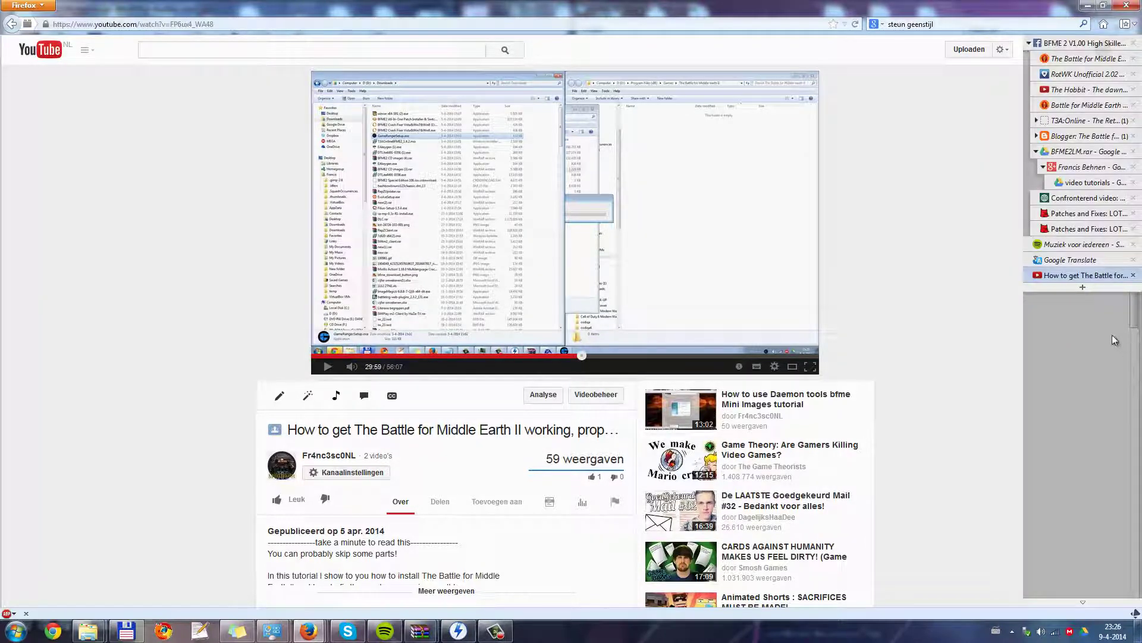
{"action": "left_click", "coordinate": [1082, 287]}
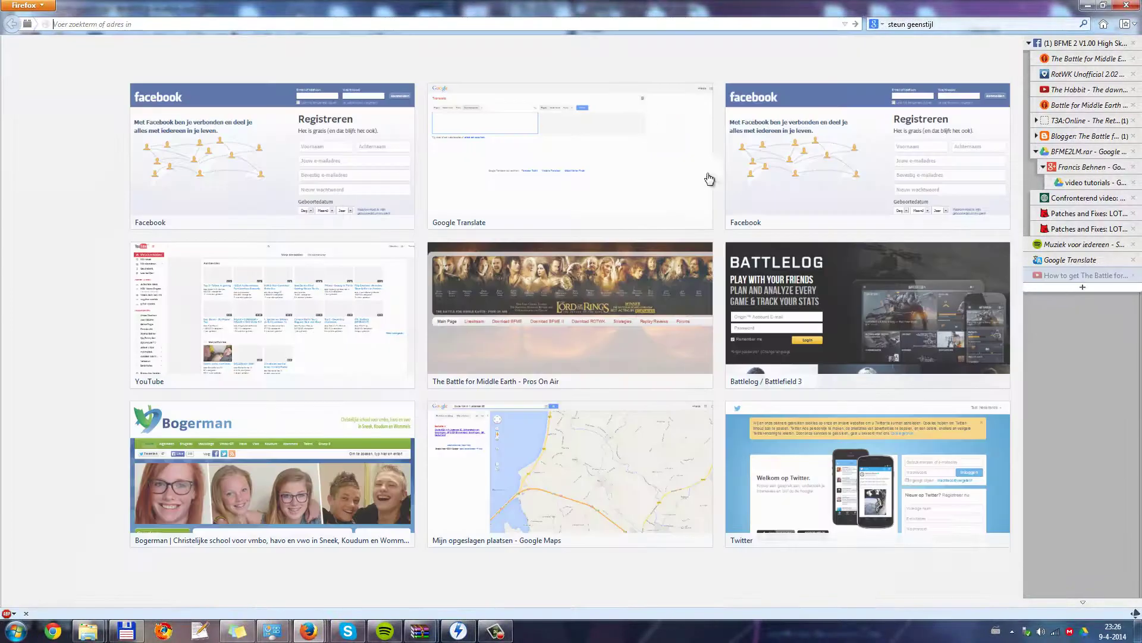
{"action": "type", "text": "t"}
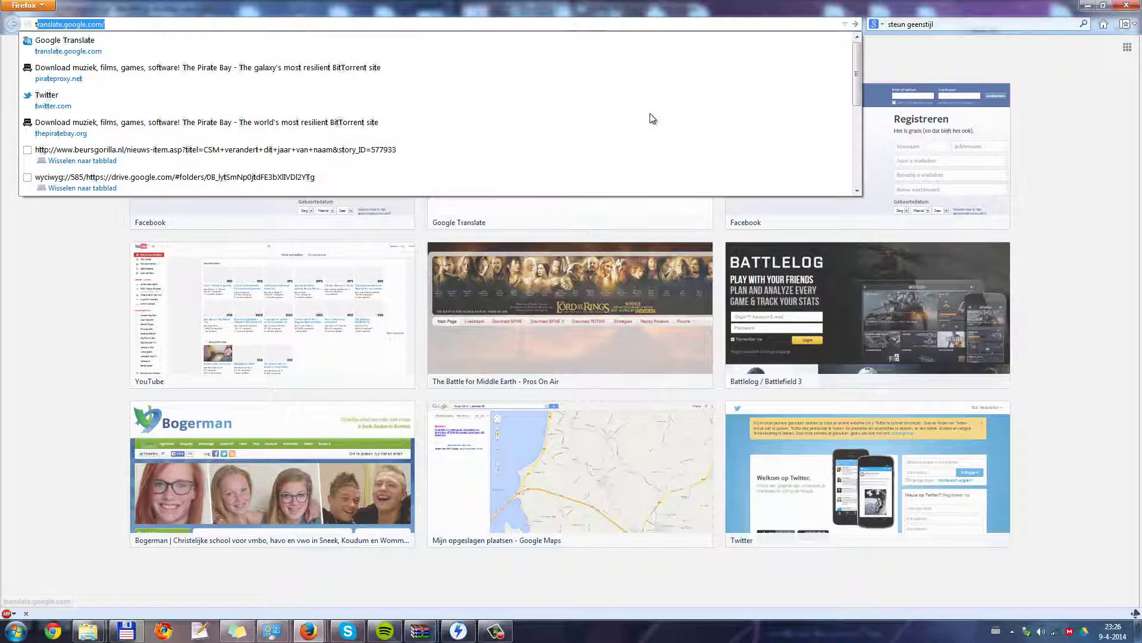
{"action": "type", "text": "3a"}
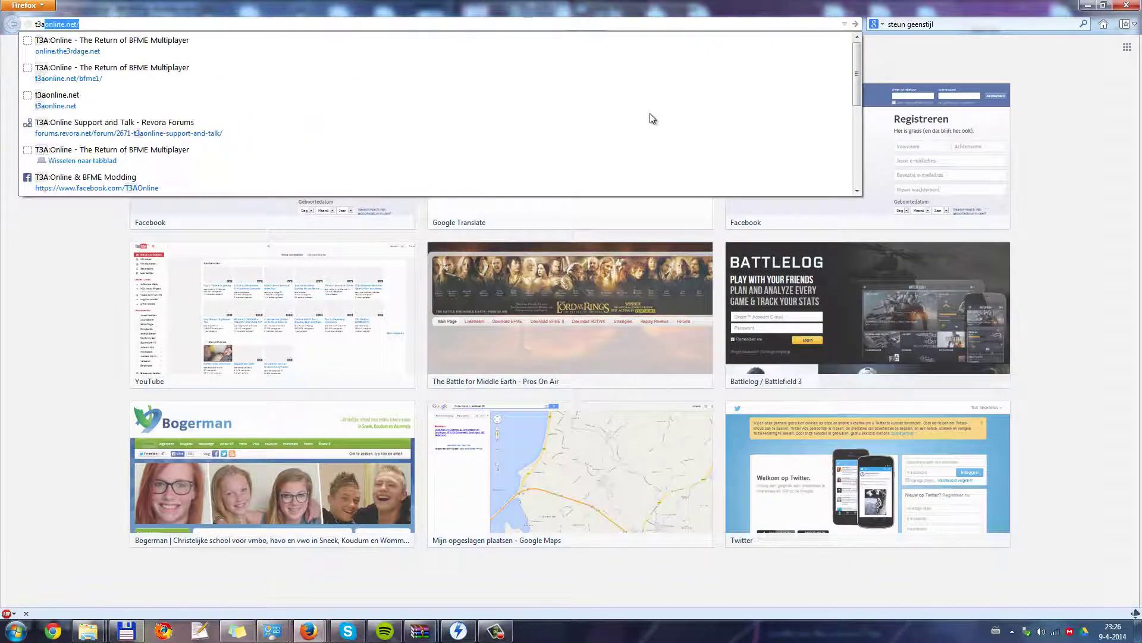
{"action": "key", "text": "Return"}
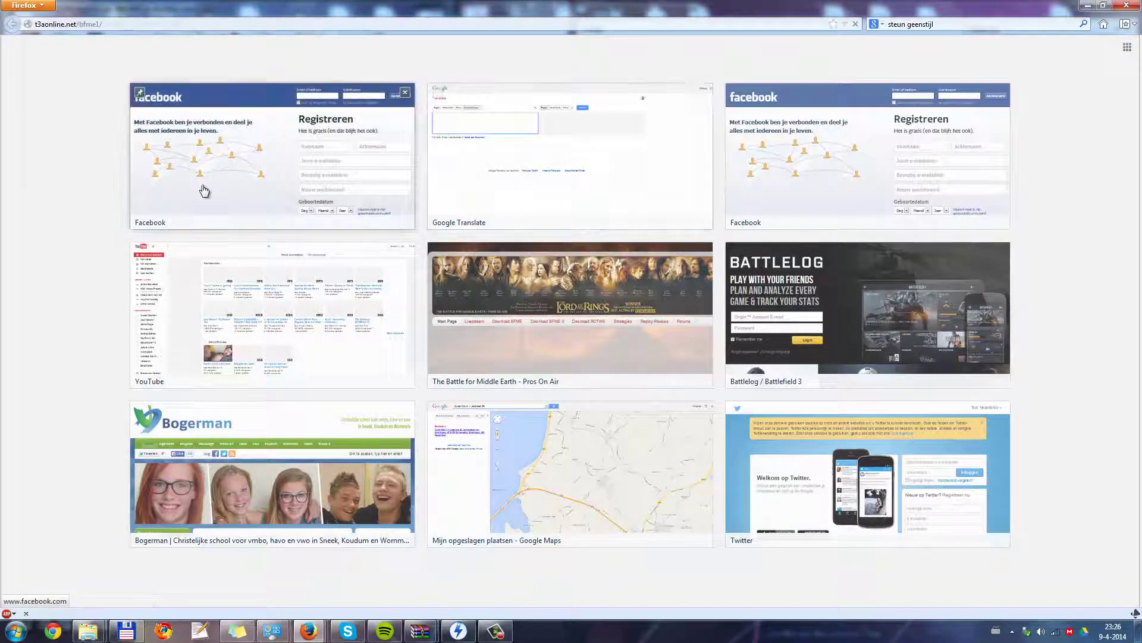
Run T3AOnlineBFME2_1.4.2.msi from the Downloads folder, accept the license terms and install T3A:Online for BFME2
{"action": "mouse_move", "coordinate": [2, 174]}
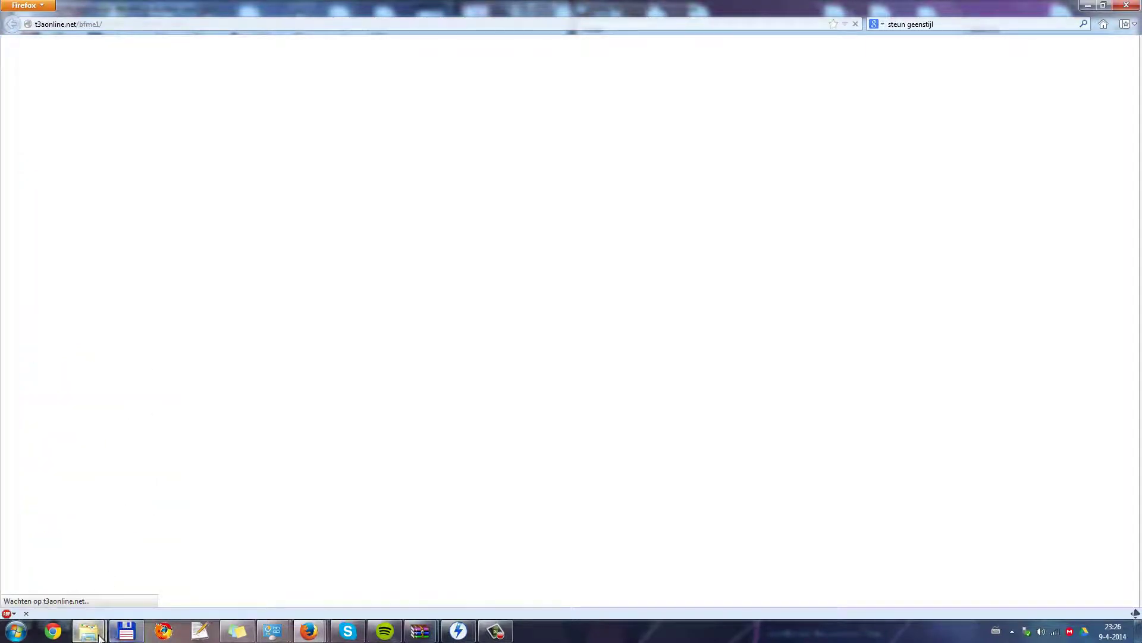
{"action": "mouse_move", "coordinate": [100, 636]}
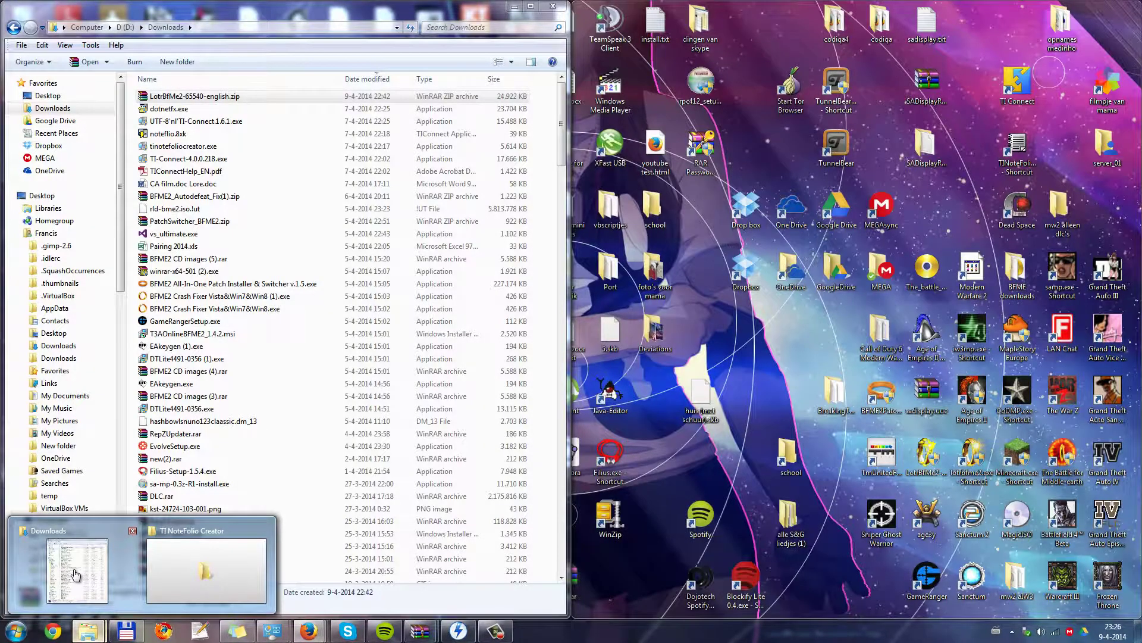
{"action": "left_click", "coordinate": [75, 589]}
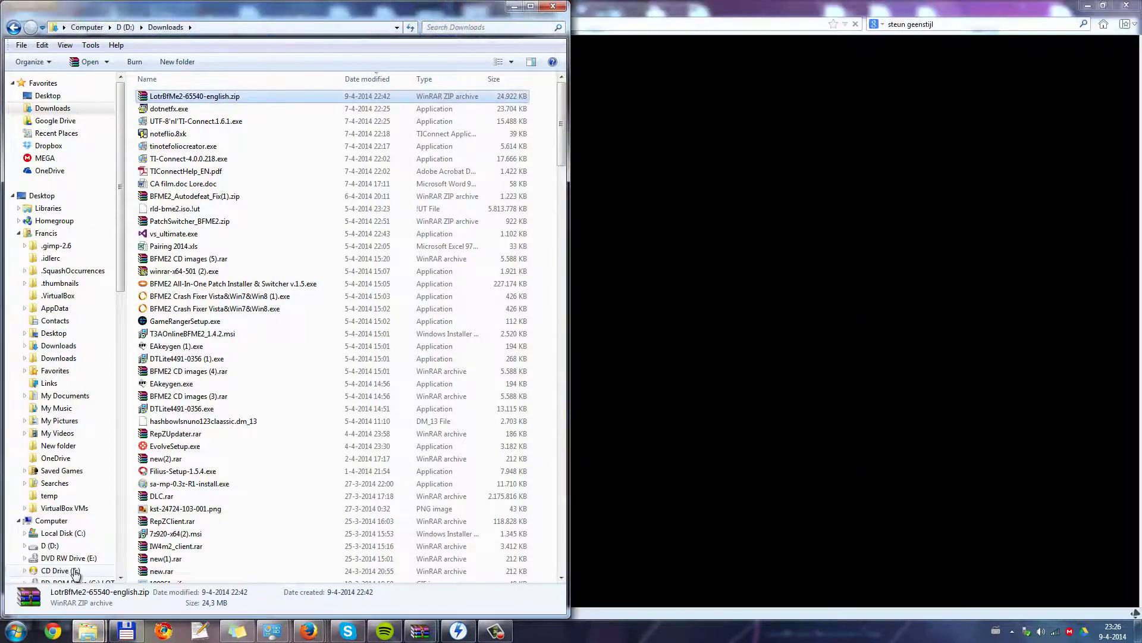
{"action": "left_click", "coordinate": [230, 273]}
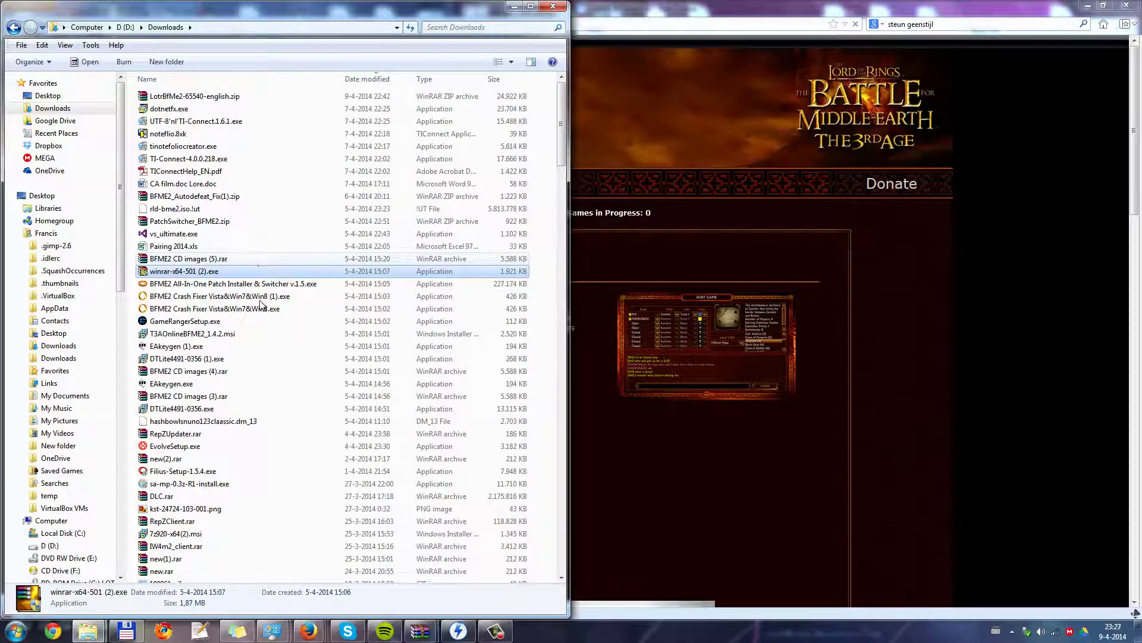
{"action": "scroll", "coordinate": [262, 357], "scroll_direction": "down", "scroll_amount": 2}
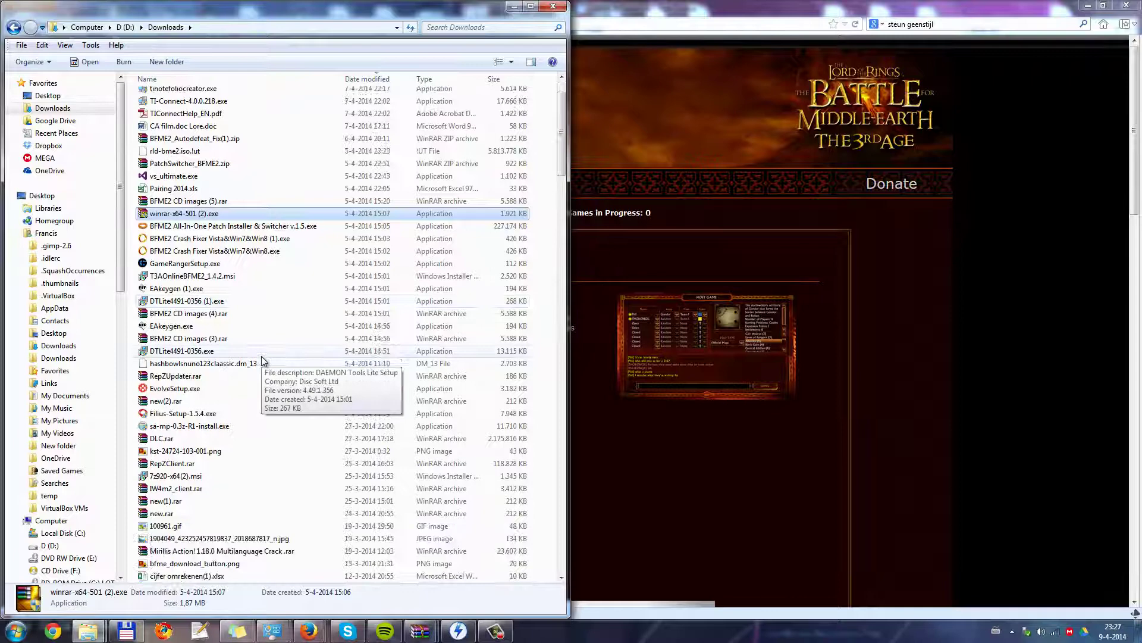
{"action": "scroll", "coordinate": [262, 357], "scroll_direction": "up", "scroll_amount": 2}
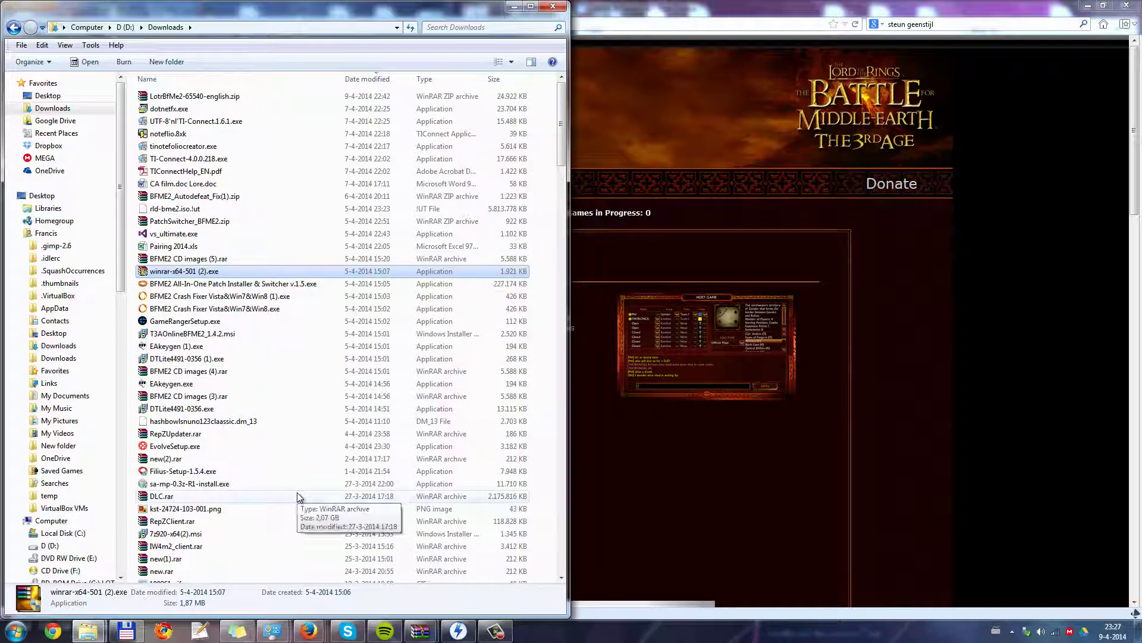
{"action": "double_click", "coordinate": [178, 334]}
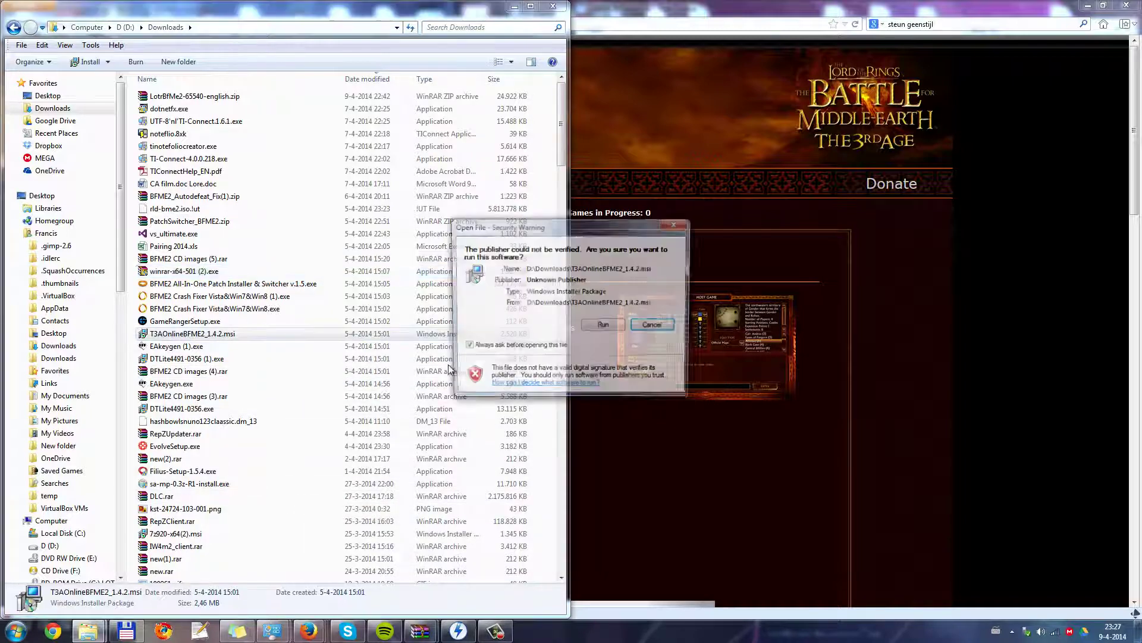
{"action": "left_click", "coordinate": [604, 325]}
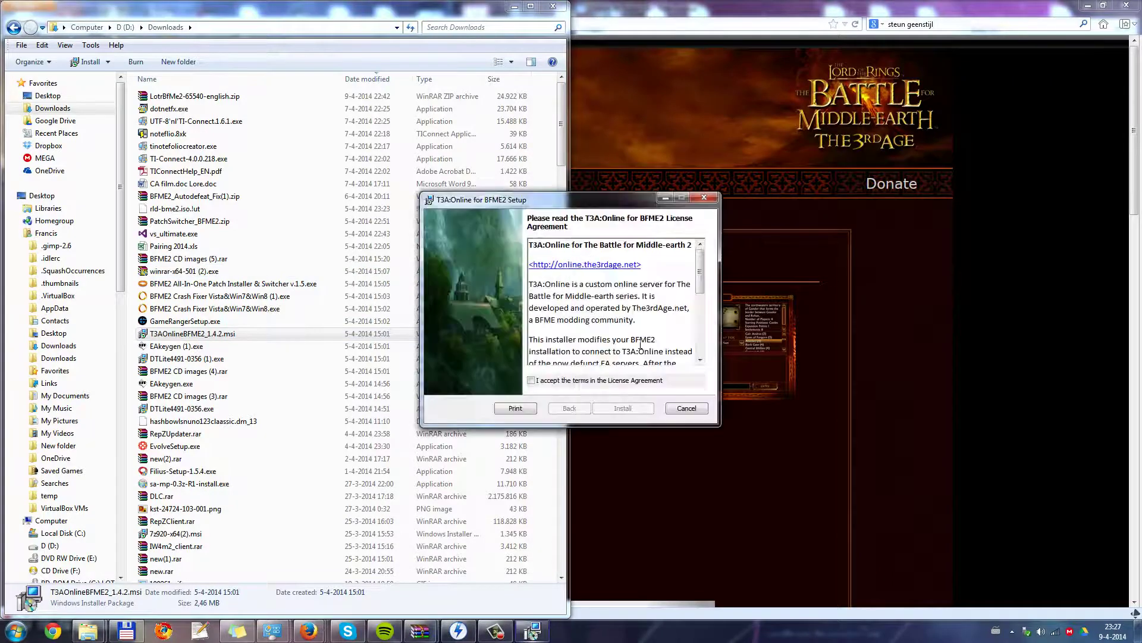
{"action": "left_click", "coordinate": [570, 386]}
{"action": "left_click", "coordinate": [626, 407]}
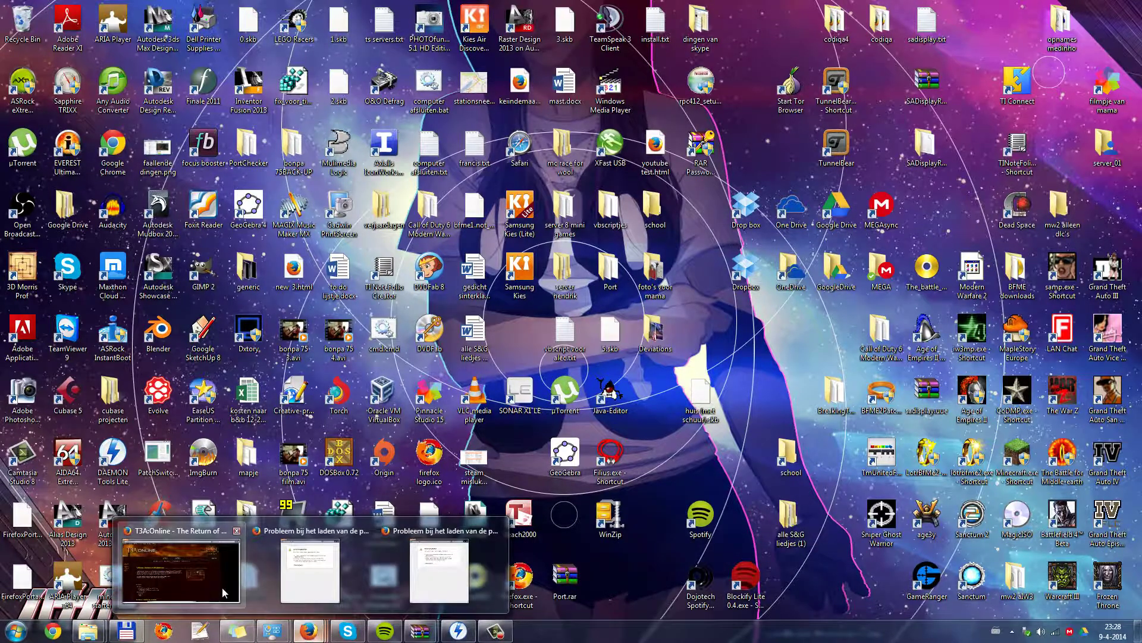
Switch back to Firefox and show the already open BFME 2 V1.00 Facebook group page
{"action": "left_click", "coordinate": [182, 564]}
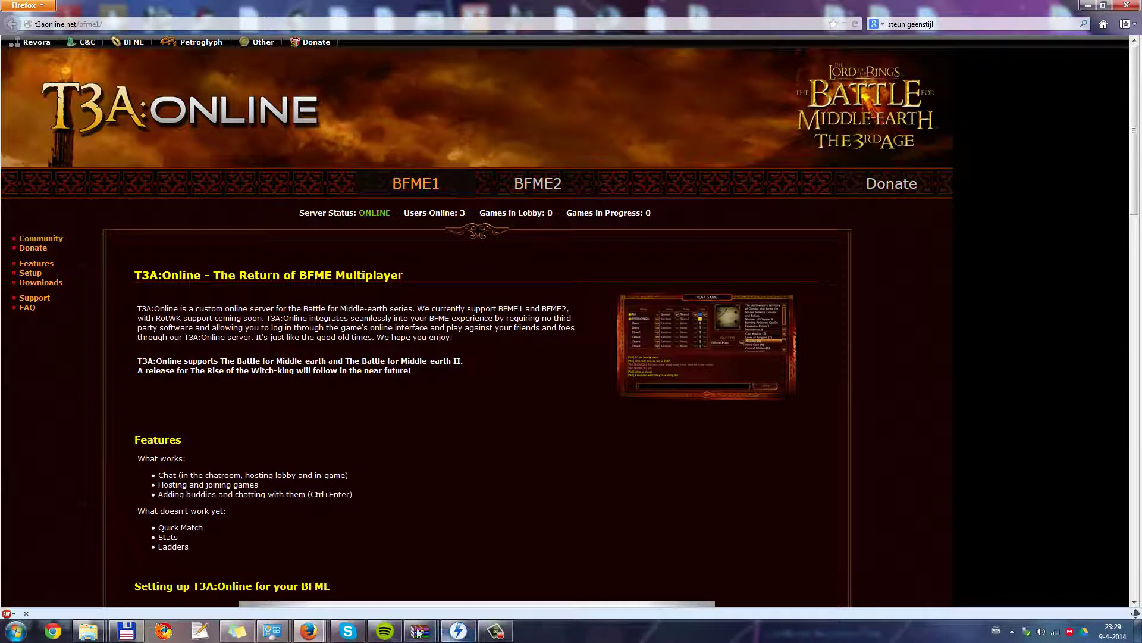
{"action": "mouse_move", "coordinate": [420, 630]}
{"action": "mouse_move", "coordinate": [1138, 286]}
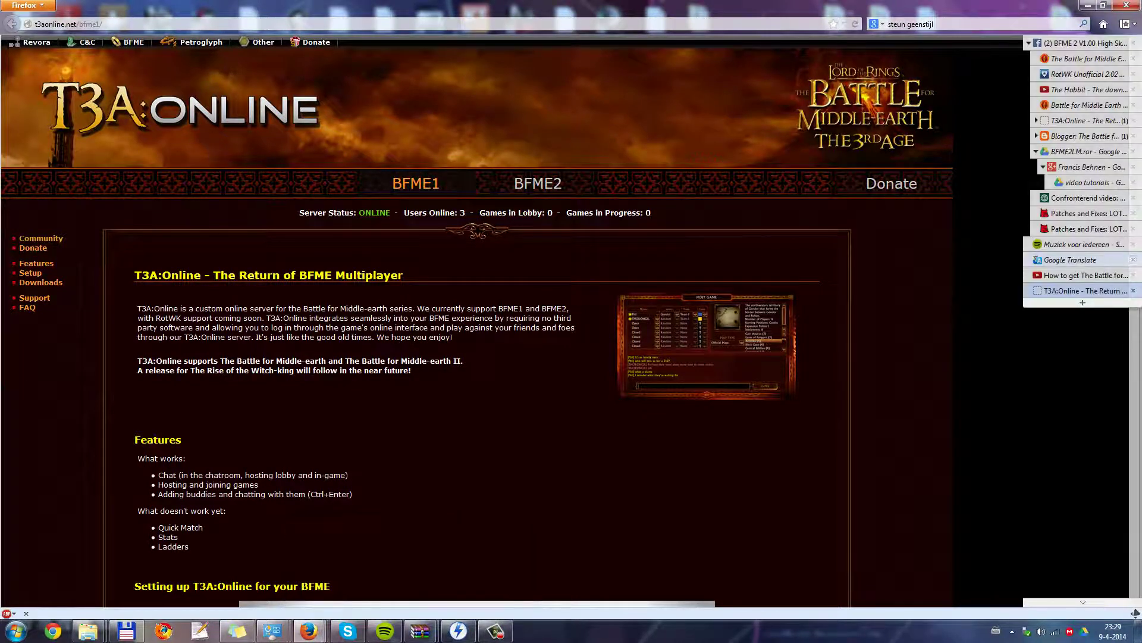
{"action": "left_click", "coordinate": [1064, 305]}
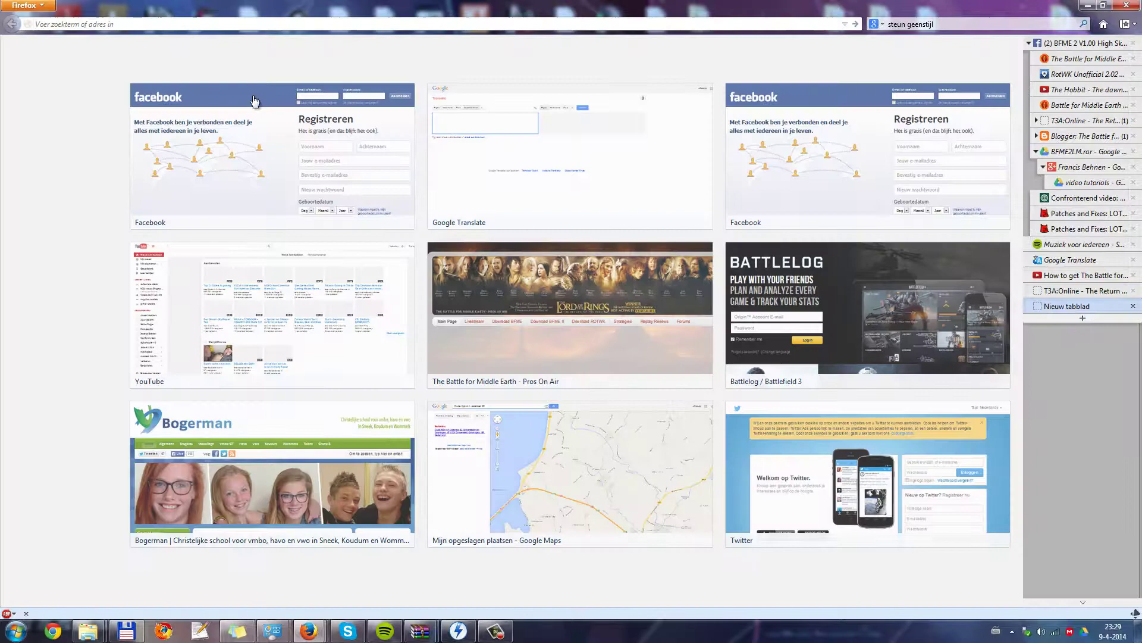
{"action": "mouse_move", "coordinate": [1138, 77]}
{"action": "left_click", "coordinate": [1086, 43]}
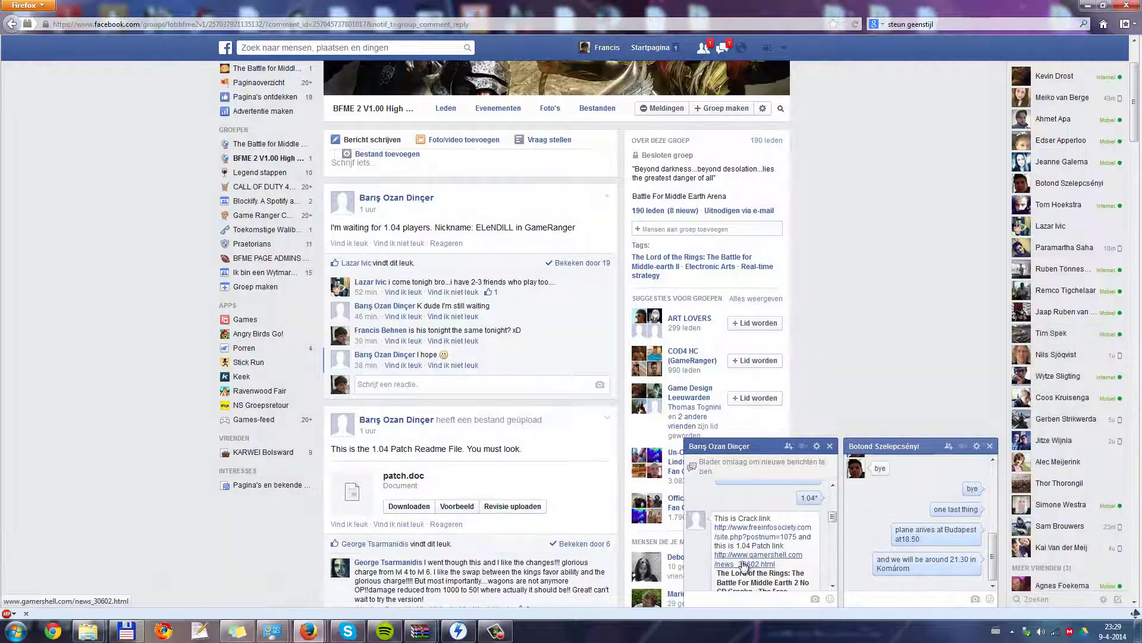
Open the gamershell.com 1.04 patch link from the Facebook chat and display its page
{"action": "mouse_move", "coordinate": [1141, 405]}
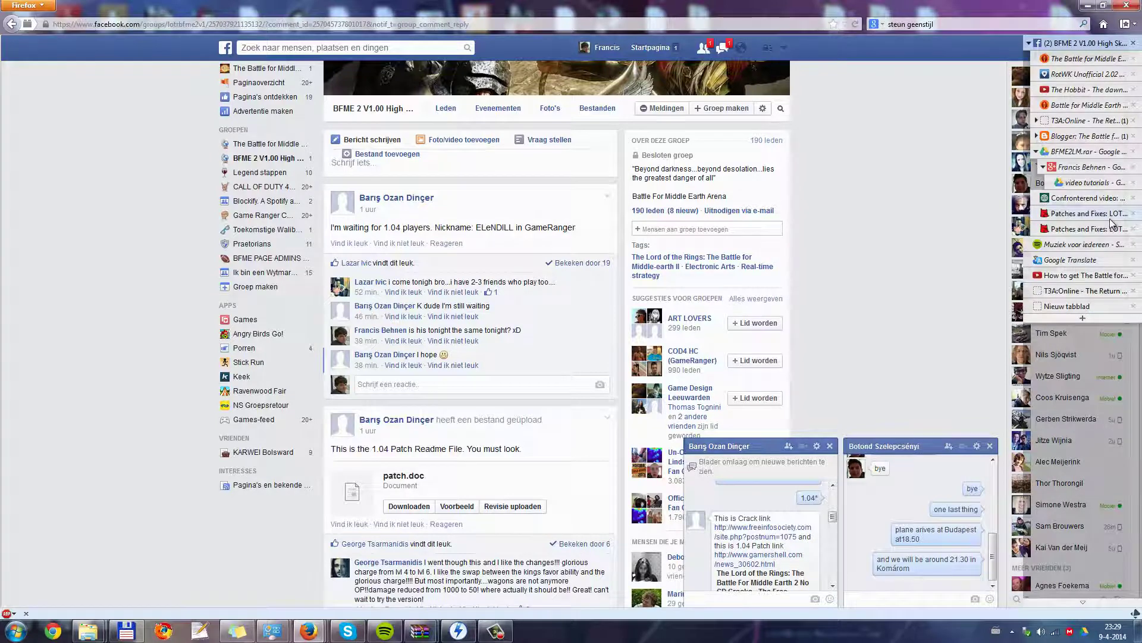
{"action": "left_click", "coordinate": [1084, 228]}
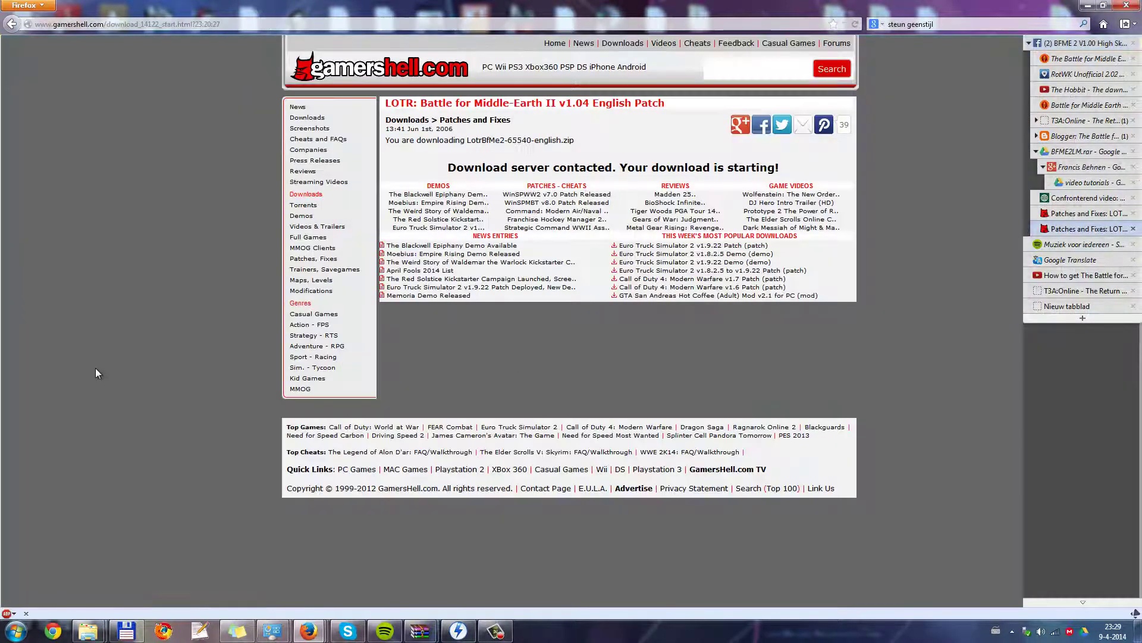
{"action": "mouse_move", "coordinate": [1102, 281]}
{"action": "left_click", "coordinate": [1065, 43]}
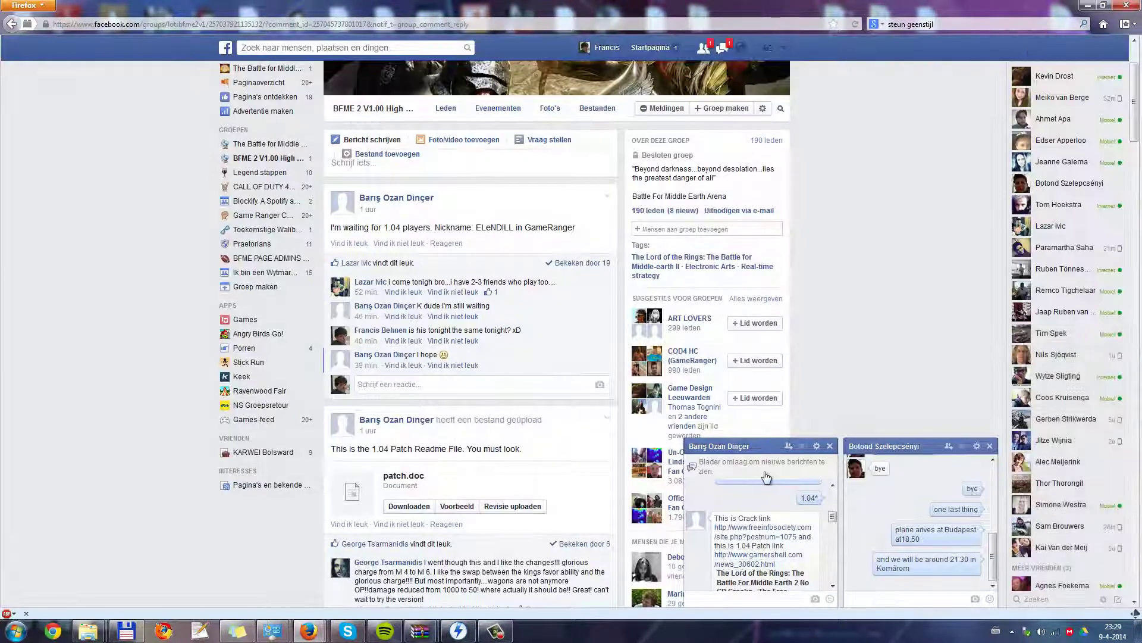
{"action": "left_click", "coordinate": [753, 562]}
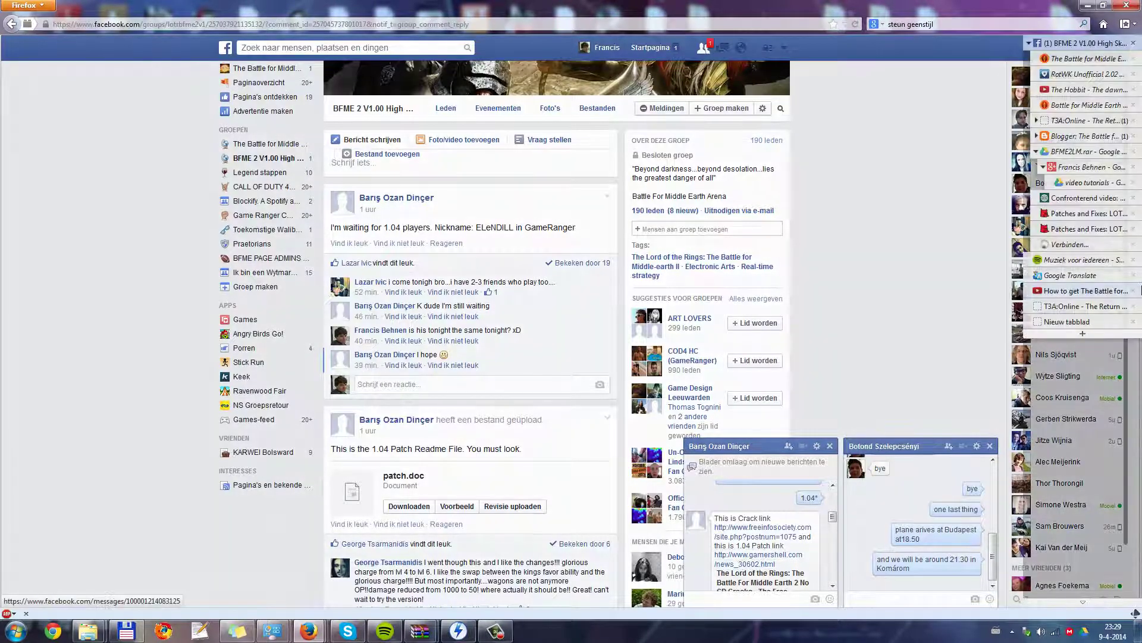
{"action": "left_click", "coordinate": [1071, 244]}
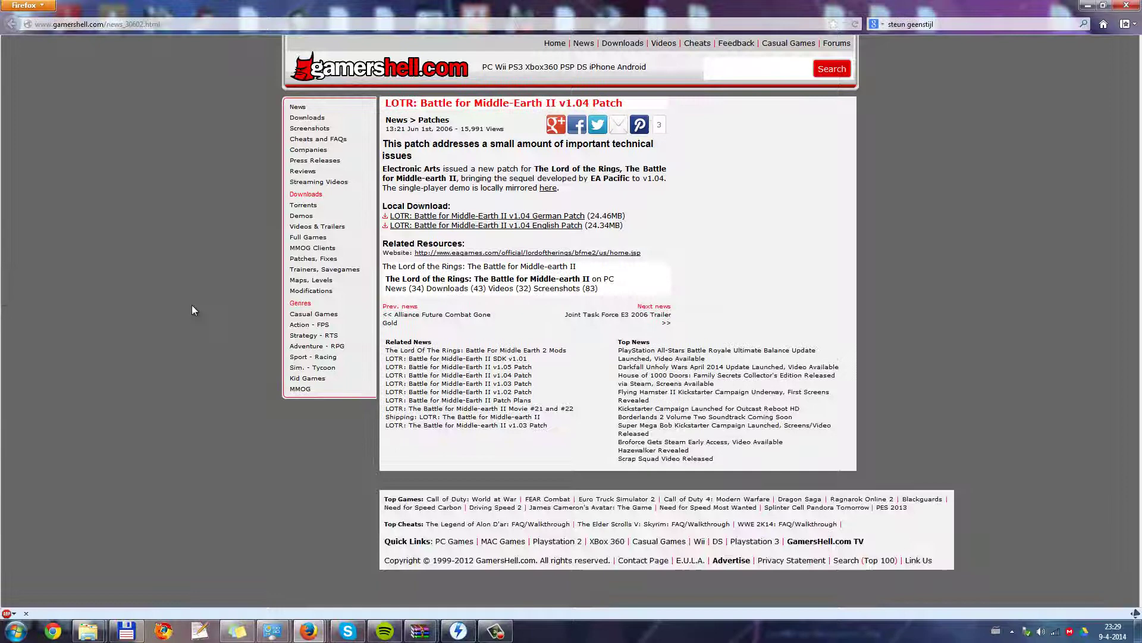
Request the LOTR: Battle for Middle-Earth II v1.04 English Patch download, LotrBfMe2-65540-english.zip, and cancel saving it
{"action": "left_click", "coordinate": [554, 226]}
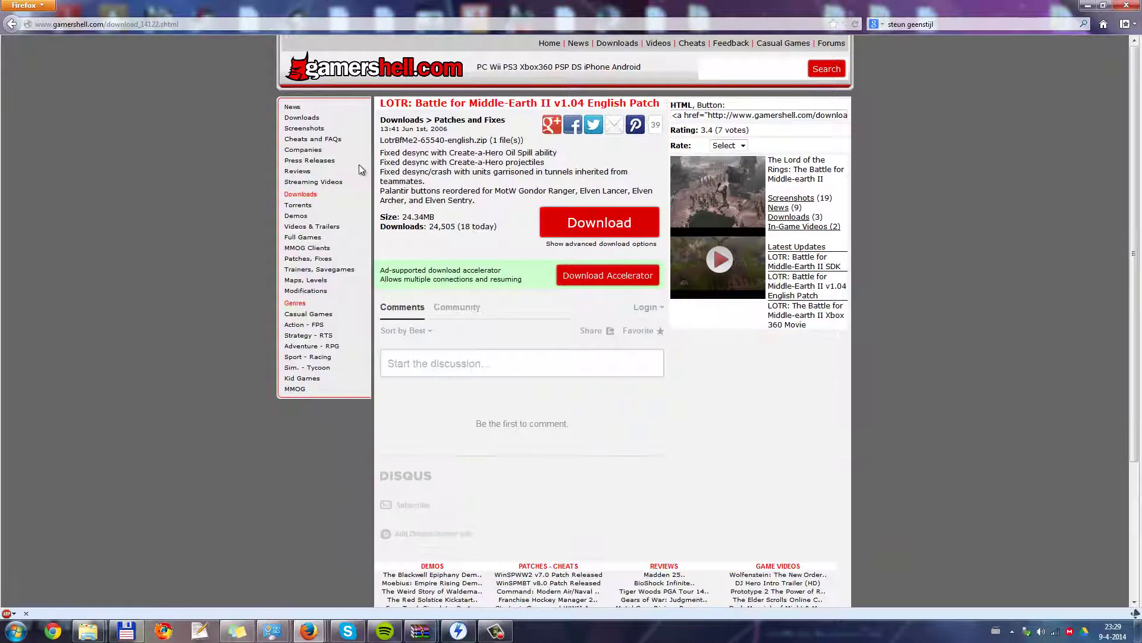
{"action": "left_click", "coordinate": [969, 24]}
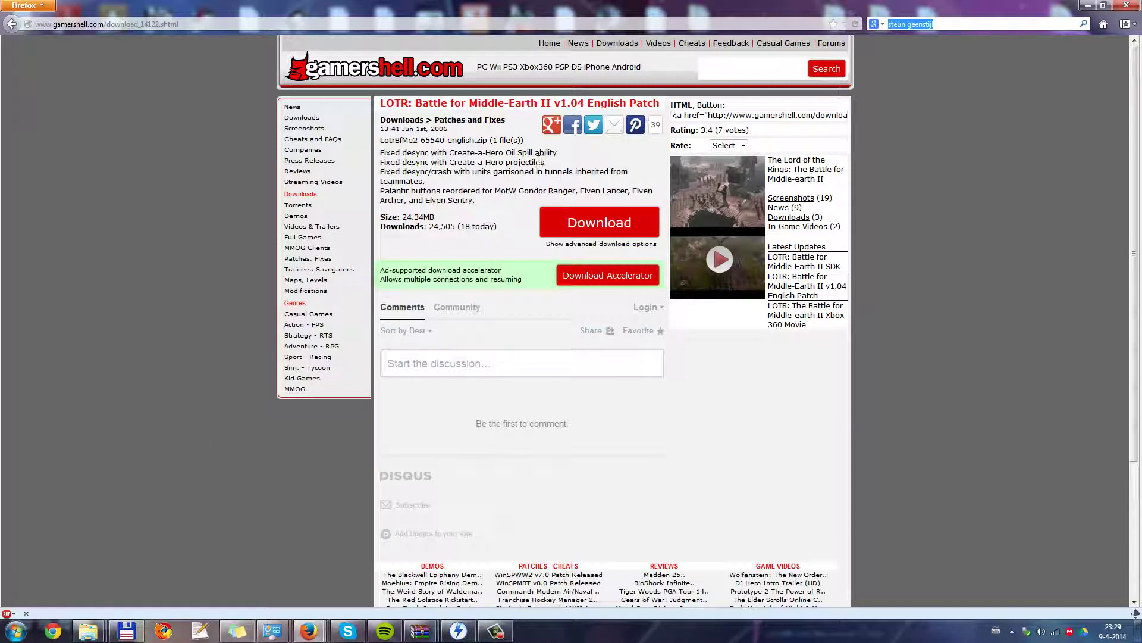
{"action": "left_click", "coordinate": [591, 224]}
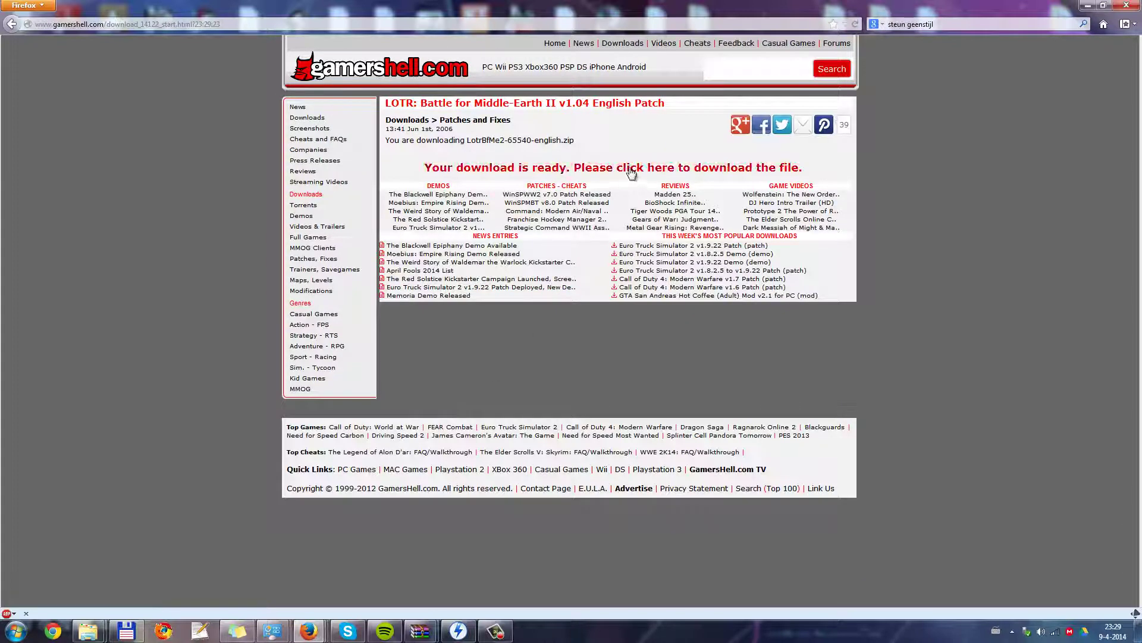
{"action": "left_click", "coordinate": [632, 173]}
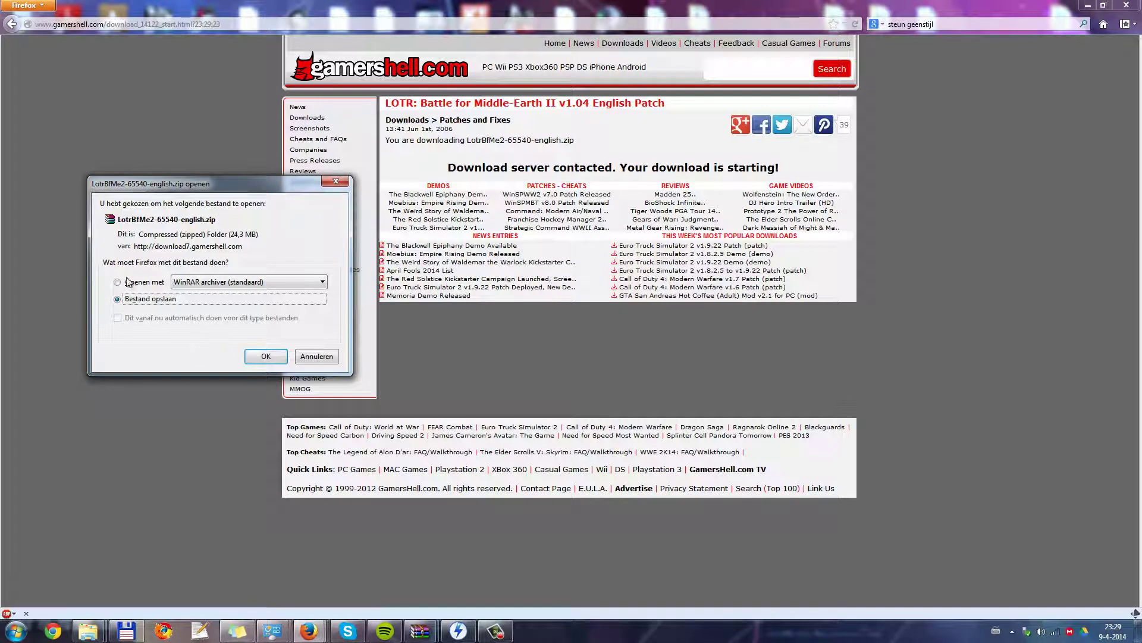
{"action": "left_click", "coordinate": [310, 358]}
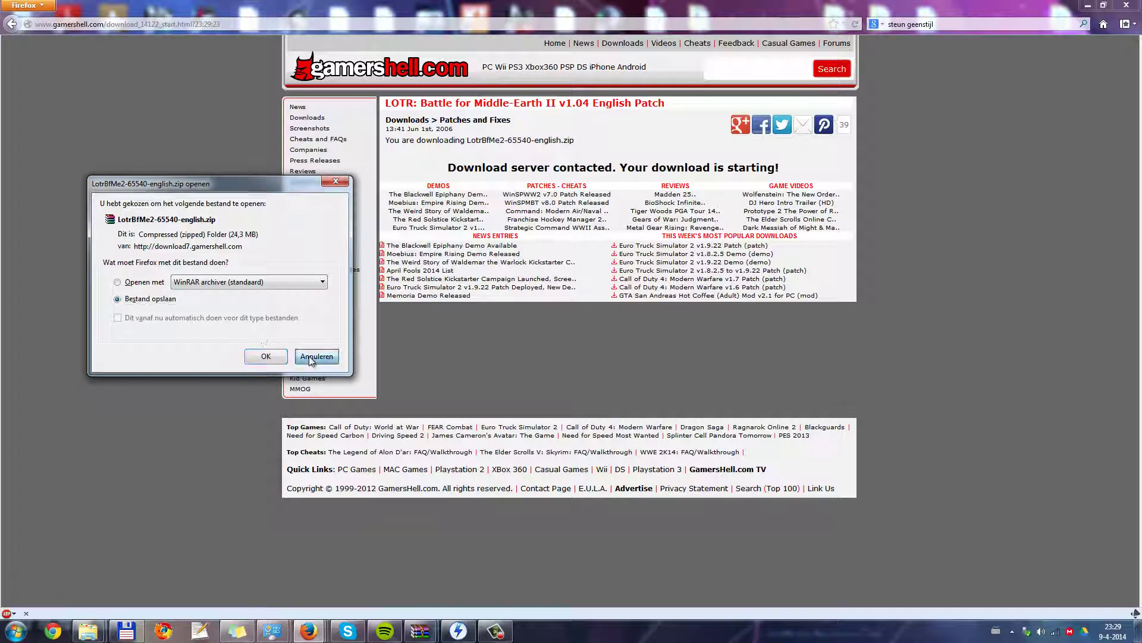
Open LotrBfMe2-65540-english.zip from the Downloads folder in WinRAR, dock its window to half the screen and minimize Firefox
{"action": "mouse_move", "coordinate": [93, 616]}
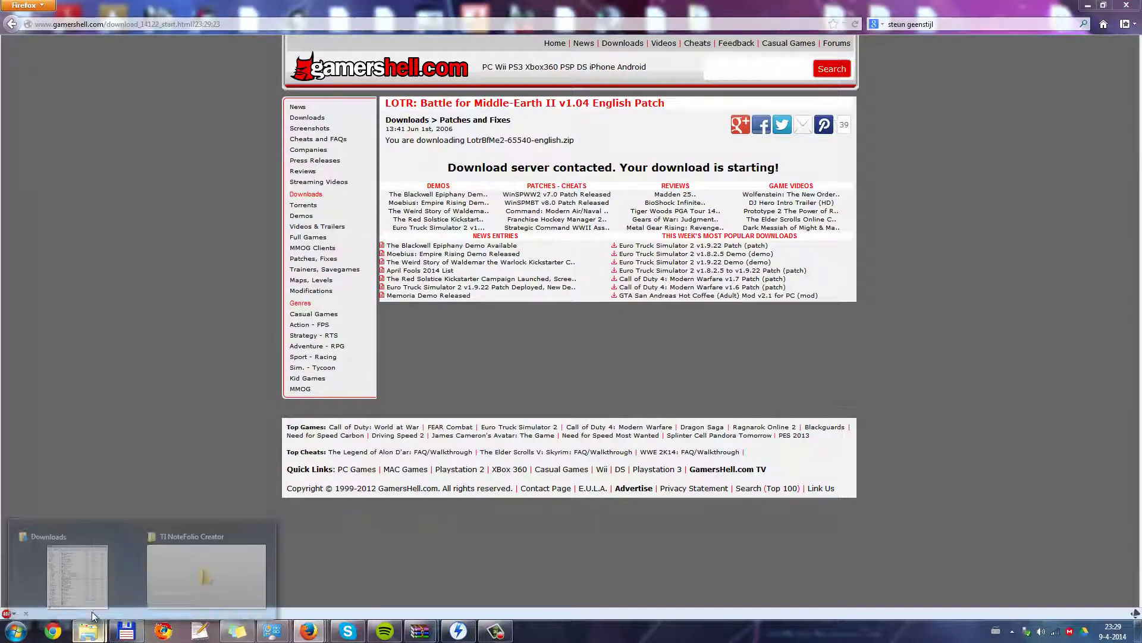
{"action": "left_click", "coordinate": [89, 573]}
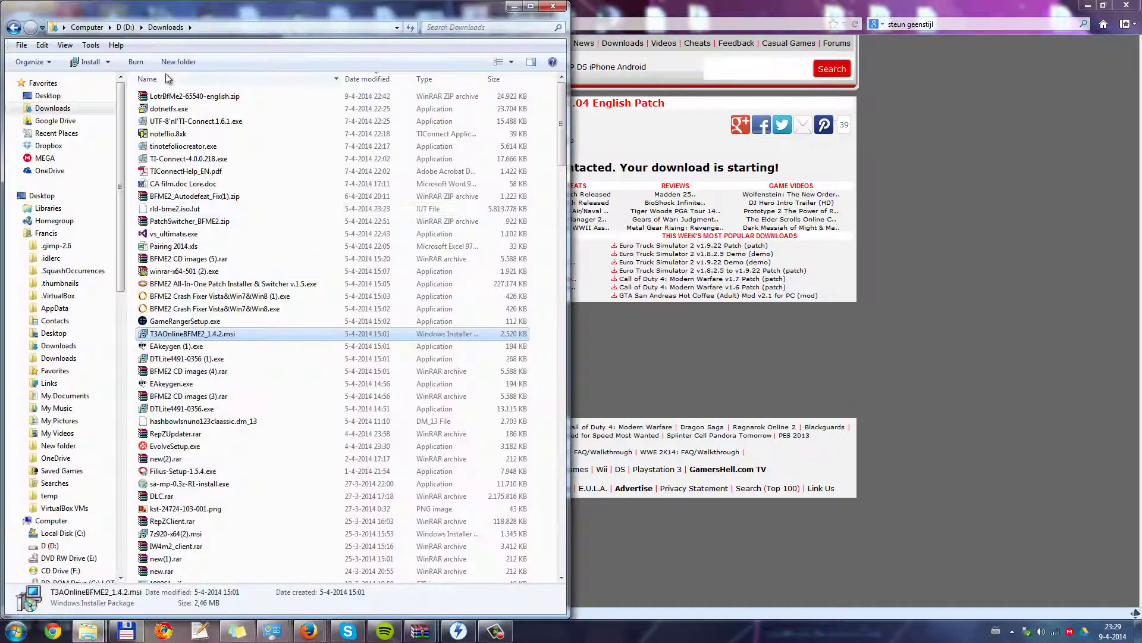
{"action": "double_click", "coordinate": [163, 96]}
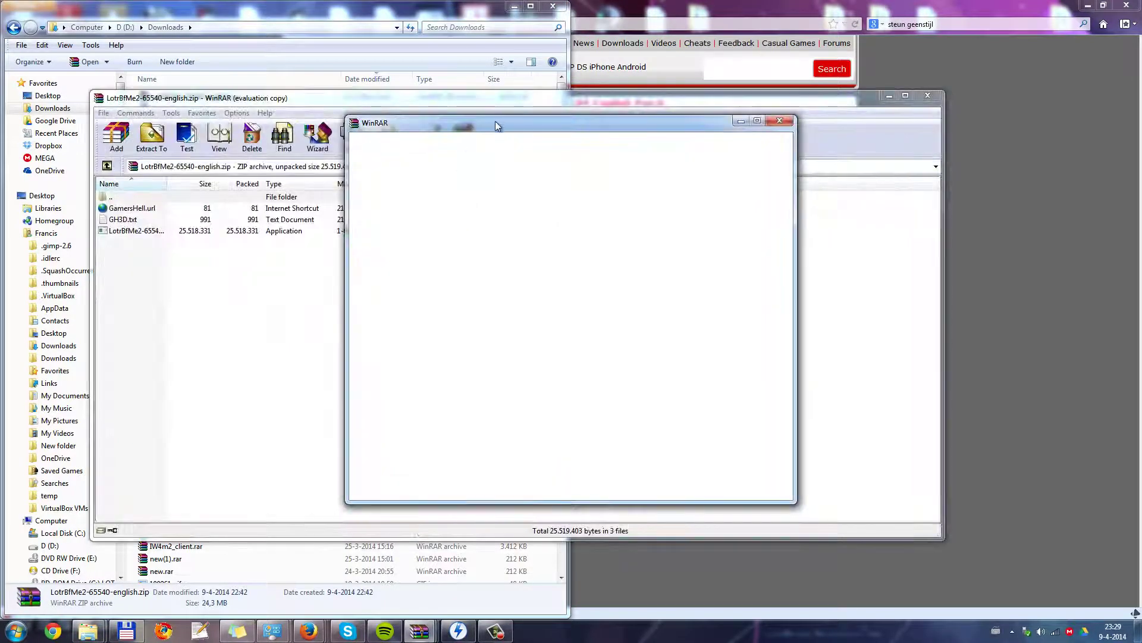
{"action": "left_click", "coordinate": [780, 121]}
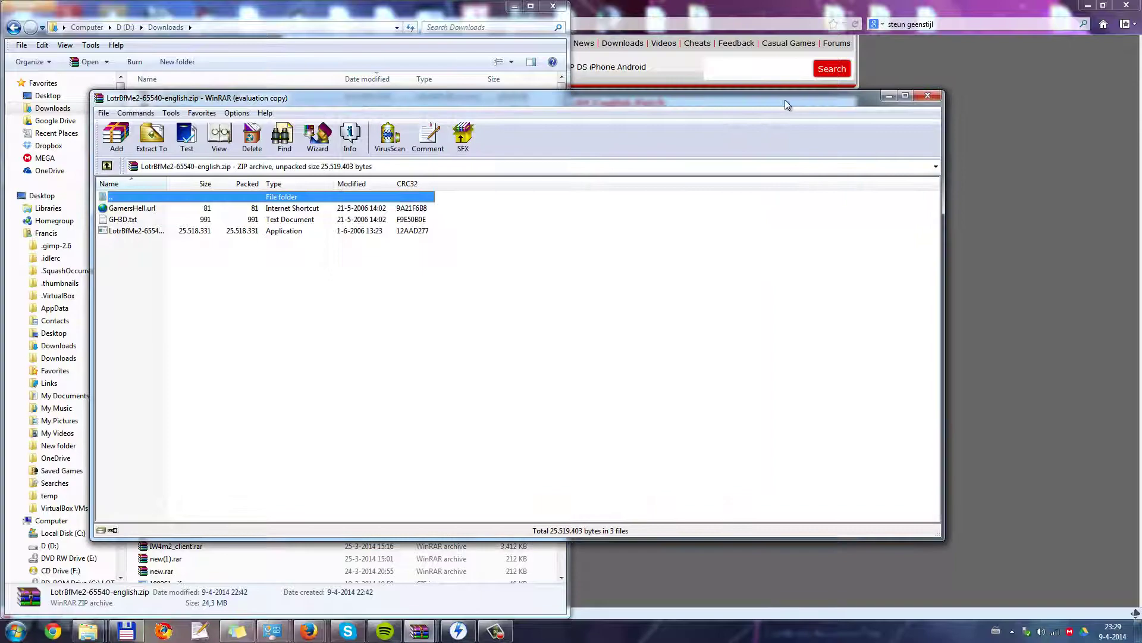
{"action": "left_click_drag", "start_coordinate": [784, 99], "coordinate": [2, 101]}
{"action": "left_click", "coordinate": [1085, 6]}
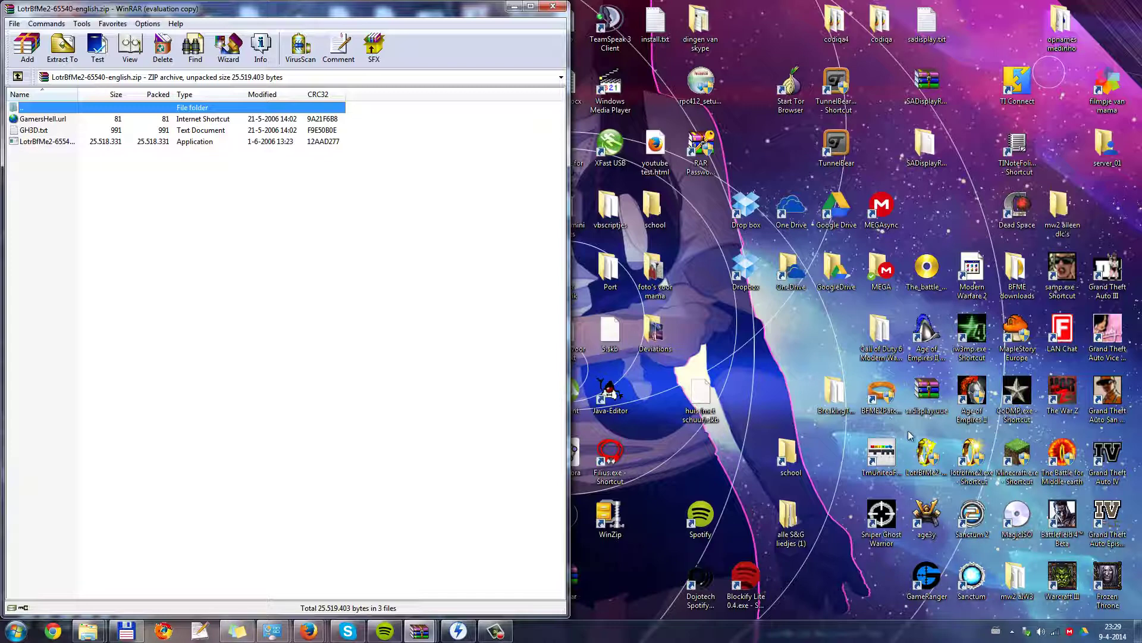
Move the desktop copy of LotrBfMe2-65540-english.exe to the Recycle Bin and extract a fresh one from the archive to the desktop
{"action": "left_click", "coordinate": [926, 455]}
{"action": "key", "text": "Delete"}
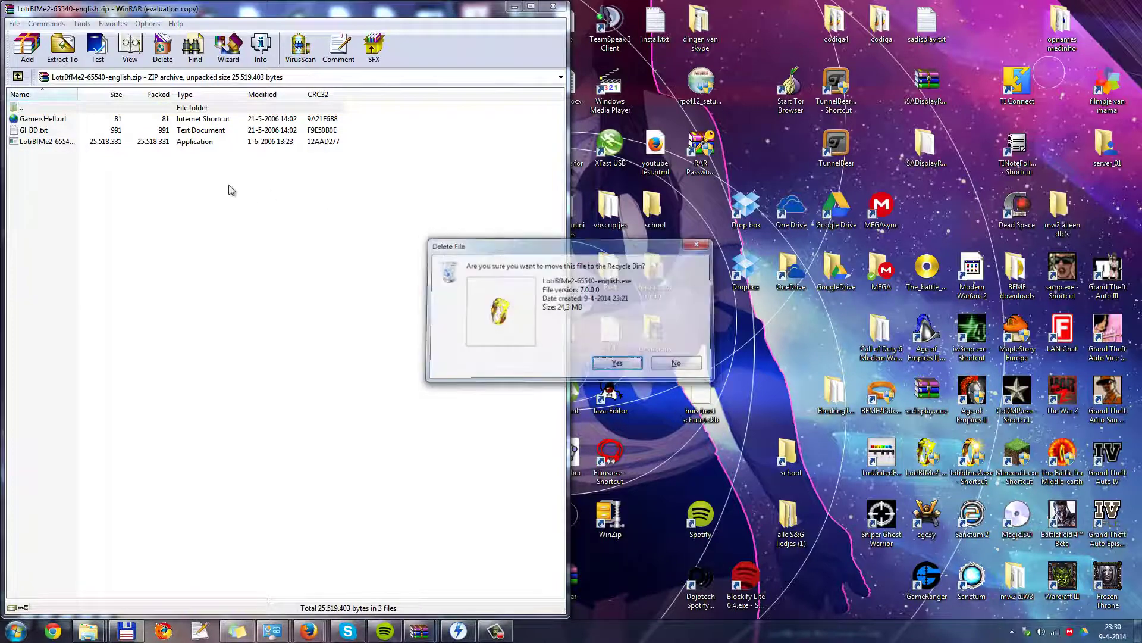
{"action": "key", "text": "Return"}
{"action": "left_click_drag", "start_coordinate": [34, 145], "coordinate": [922, 447]}
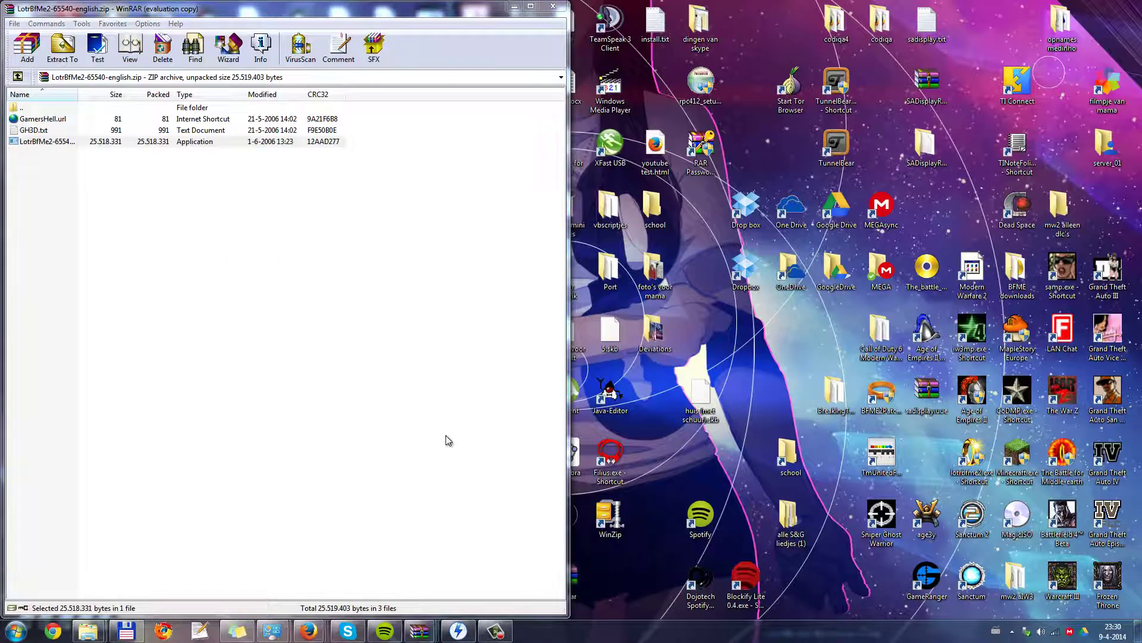
Open the BFME 2 Patch Switcher, switch the game to patch 1.06 and back to patch 1.00, and close the switcher
{"action": "double_click", "coordinate": [876, 396]}
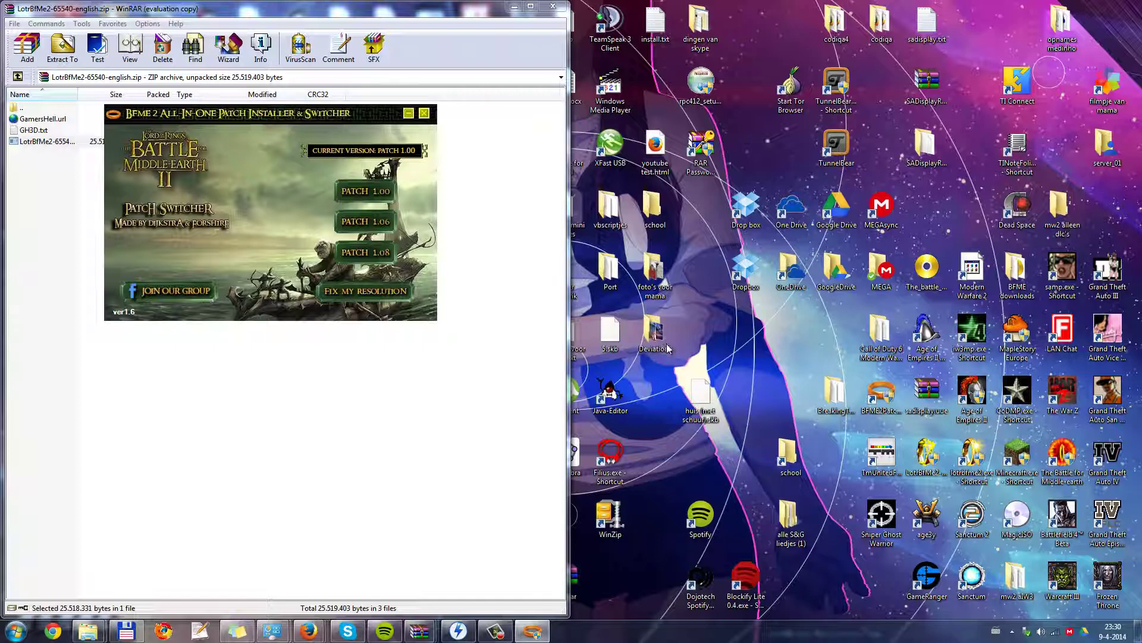
{"action": "key", "text": "Return"}
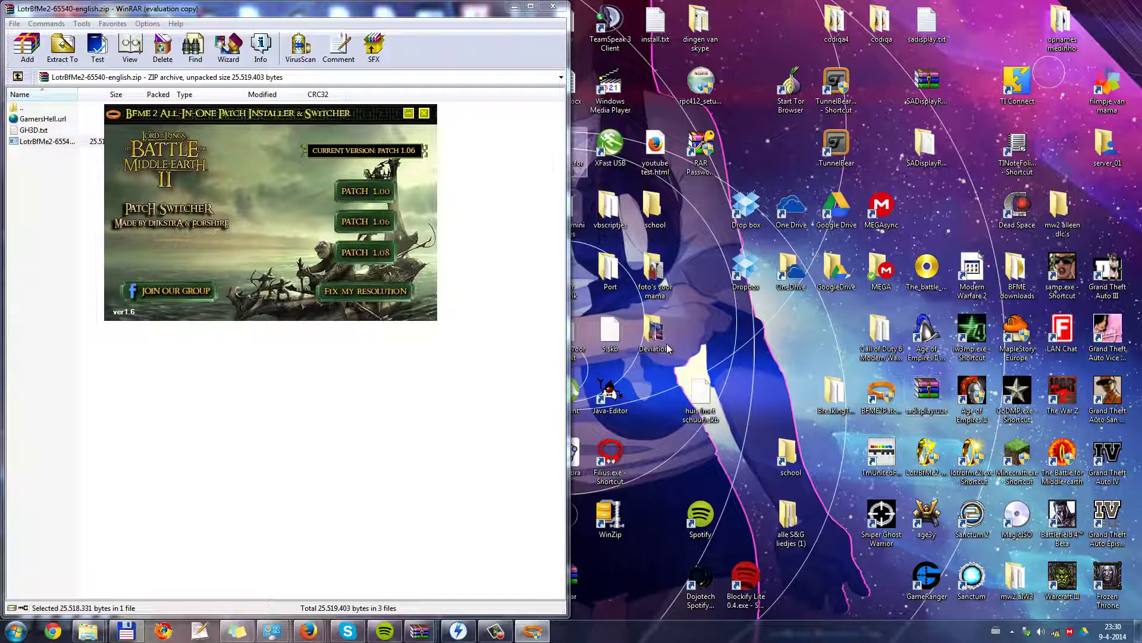
{"action": "key", "text": "Return"}
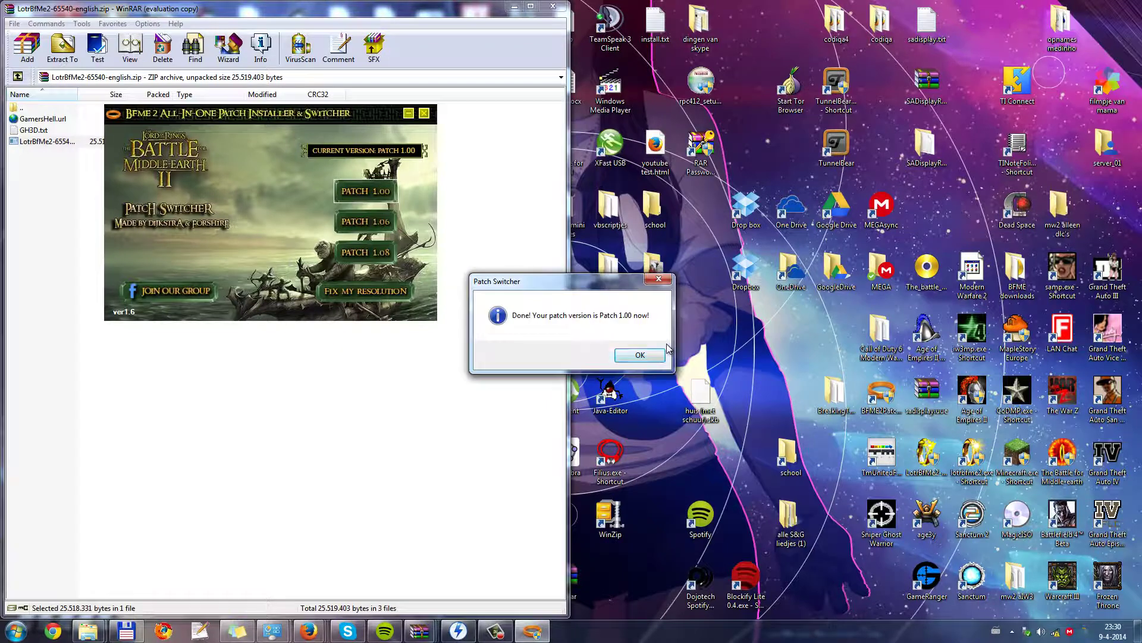
{"action": "key", "text": "Return"}
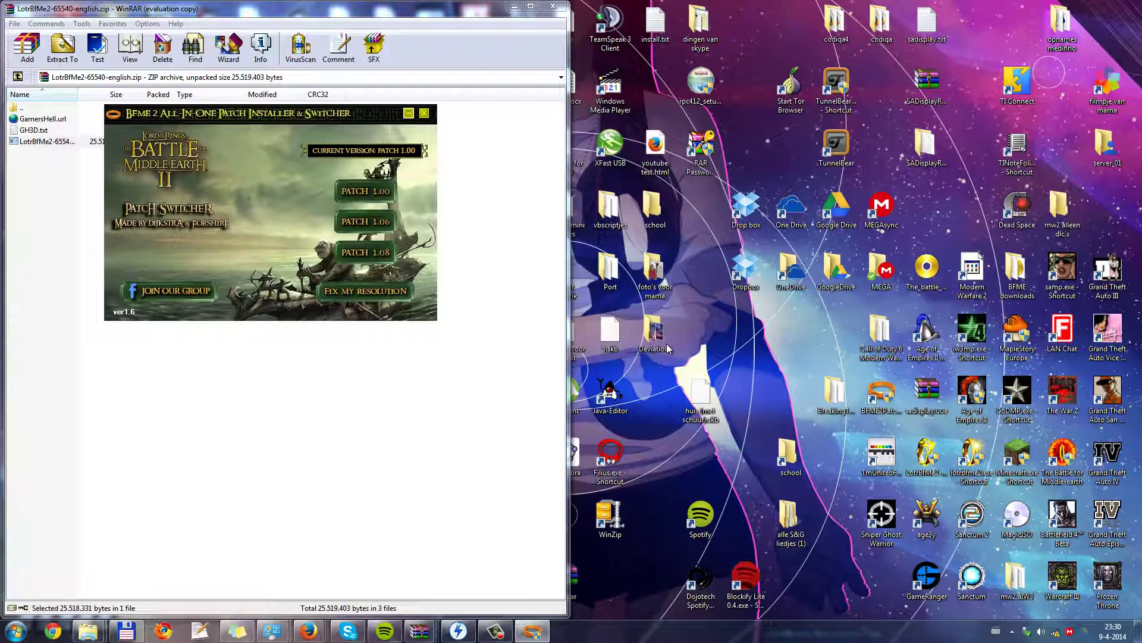
{"action": "key", "text": "alt+F4"}
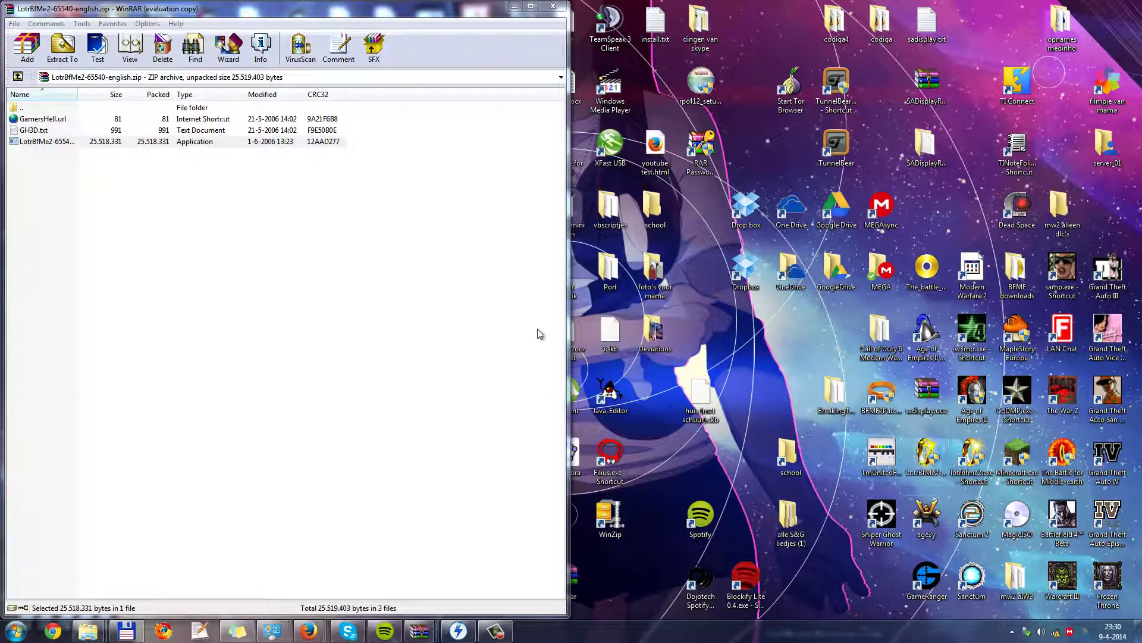
Run the extracted LotrBfMe2-65540-english.exe patch through to completion and minimize the Total Commander window
{"action": "key", "text": "Return"}
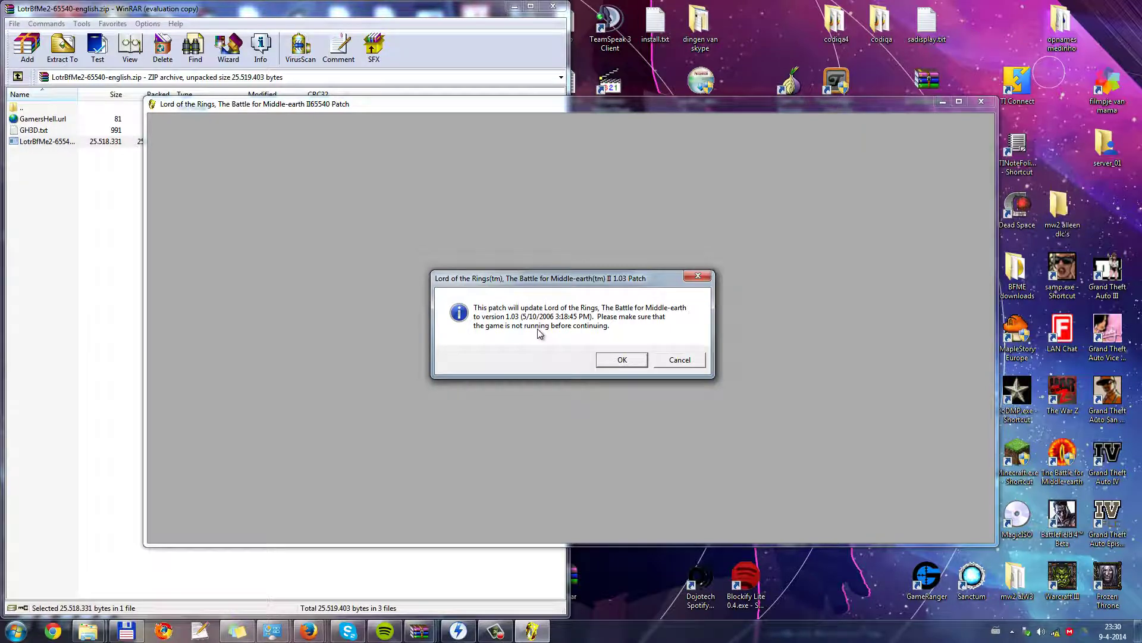
{"action": "key", "text": "Return"}
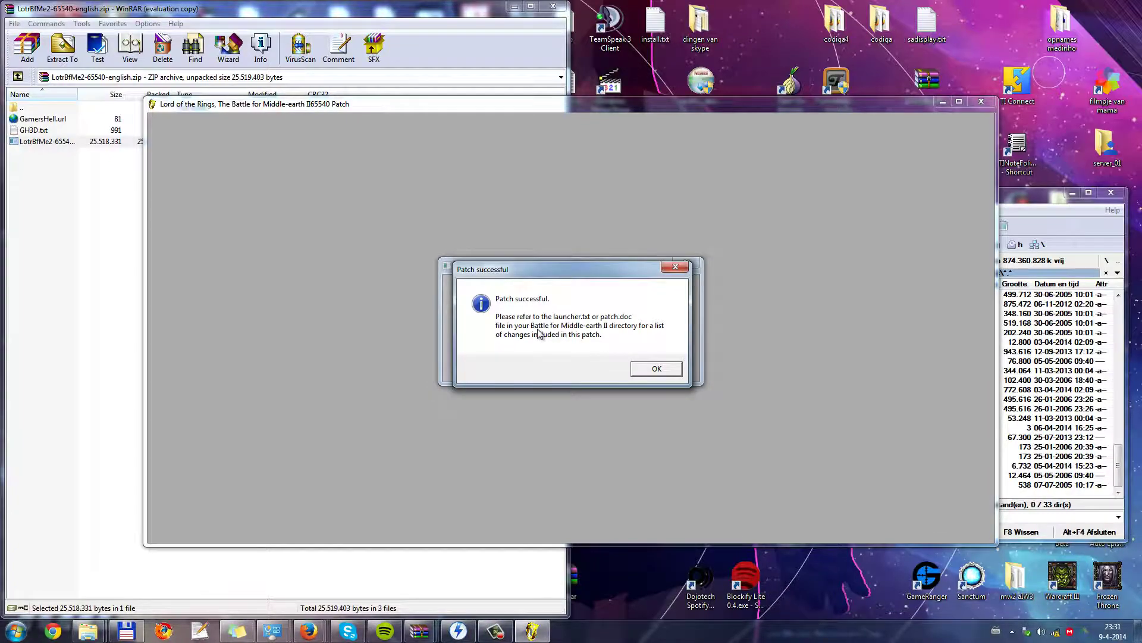
{"action": "key", "text": "Return"}
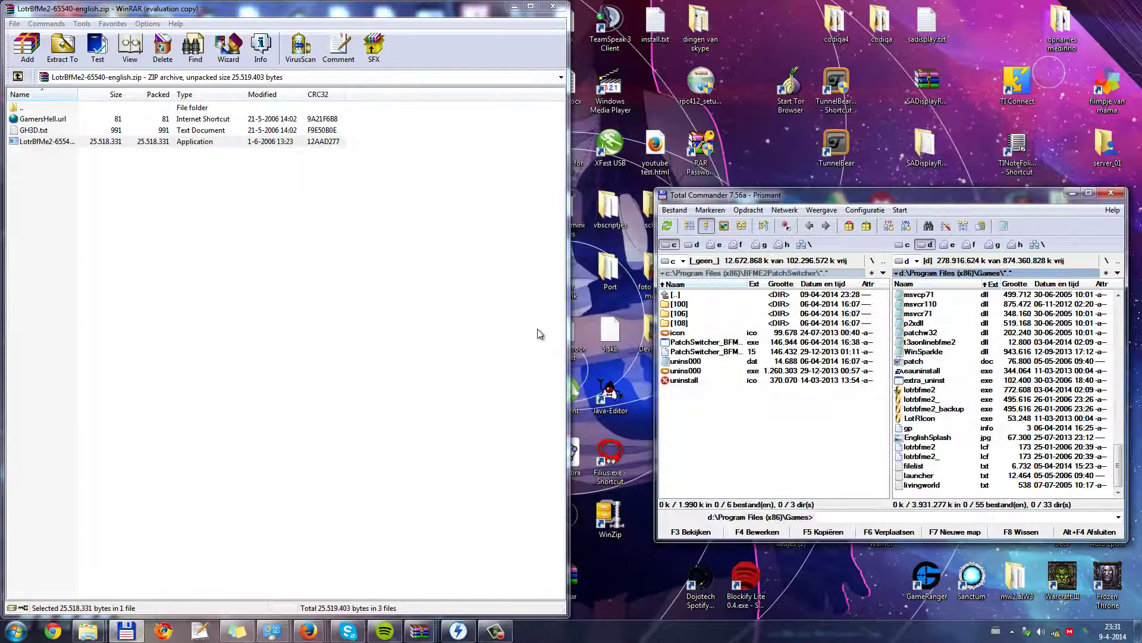
{"action": "left_click", "coordinate": [1072, 194]}
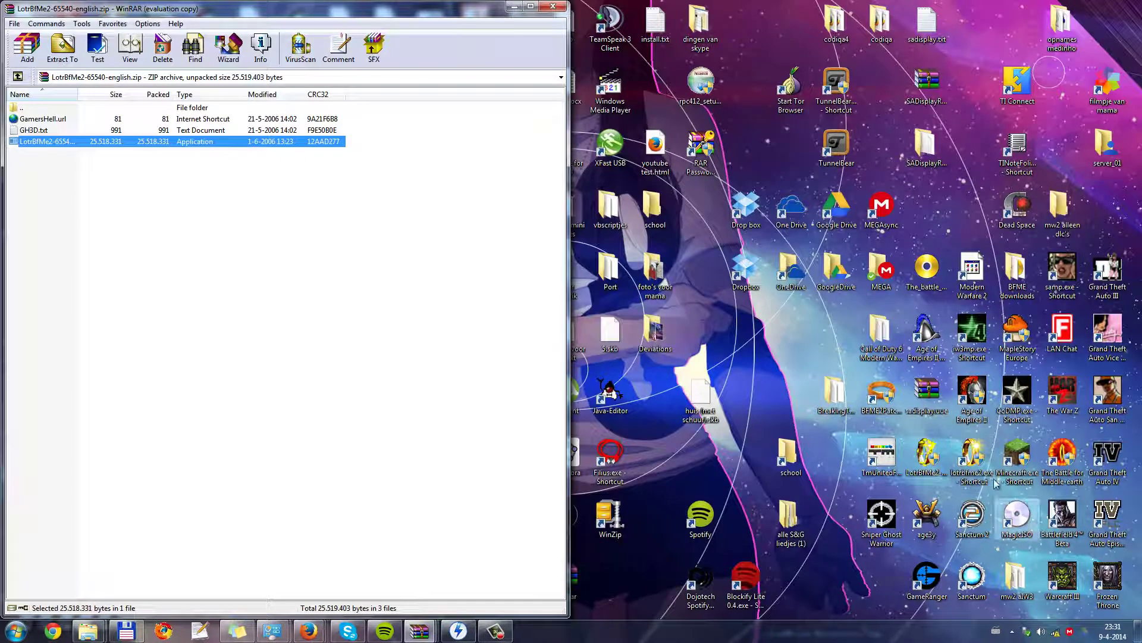
Try to launch The Battle for Middle-earth II through T3A:Online, and close the game's splash window and the launcher
{"action": "left_click", "coordinate": [973, 460]}
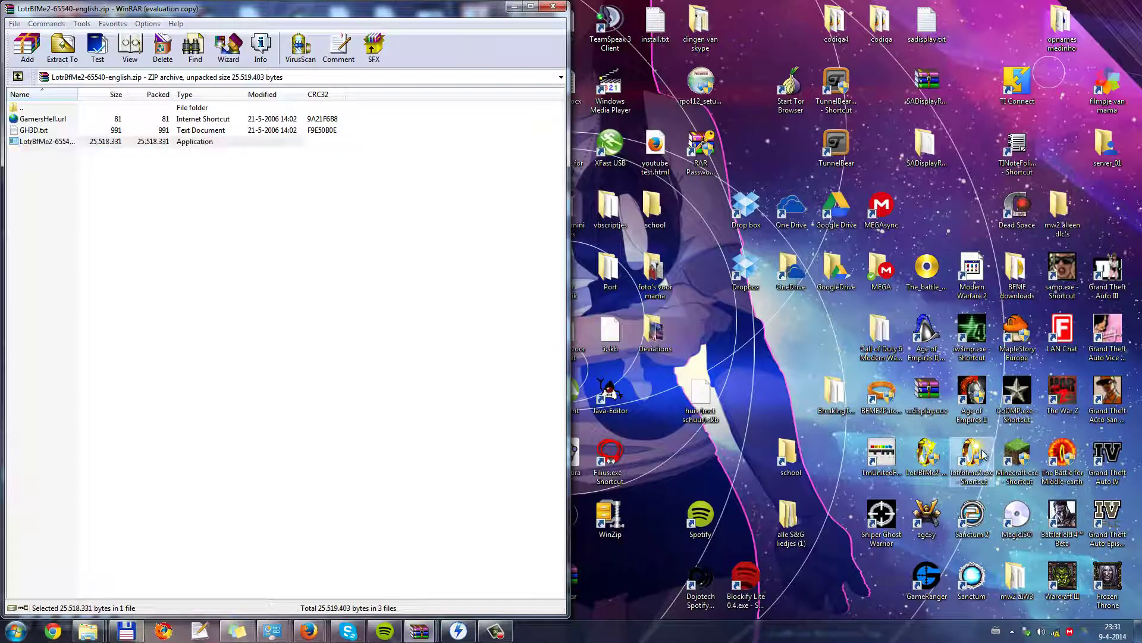
{"action": "double_click", "coordinate": [924, 455]}
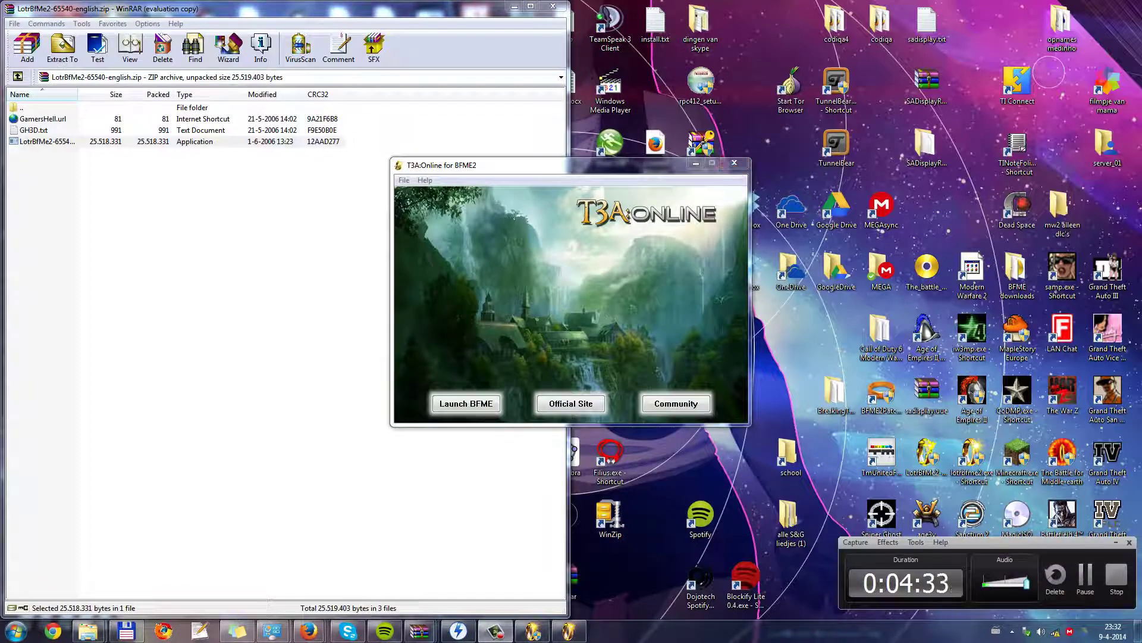
{"action": "mouse_move", "coordinate": [570, 634]}
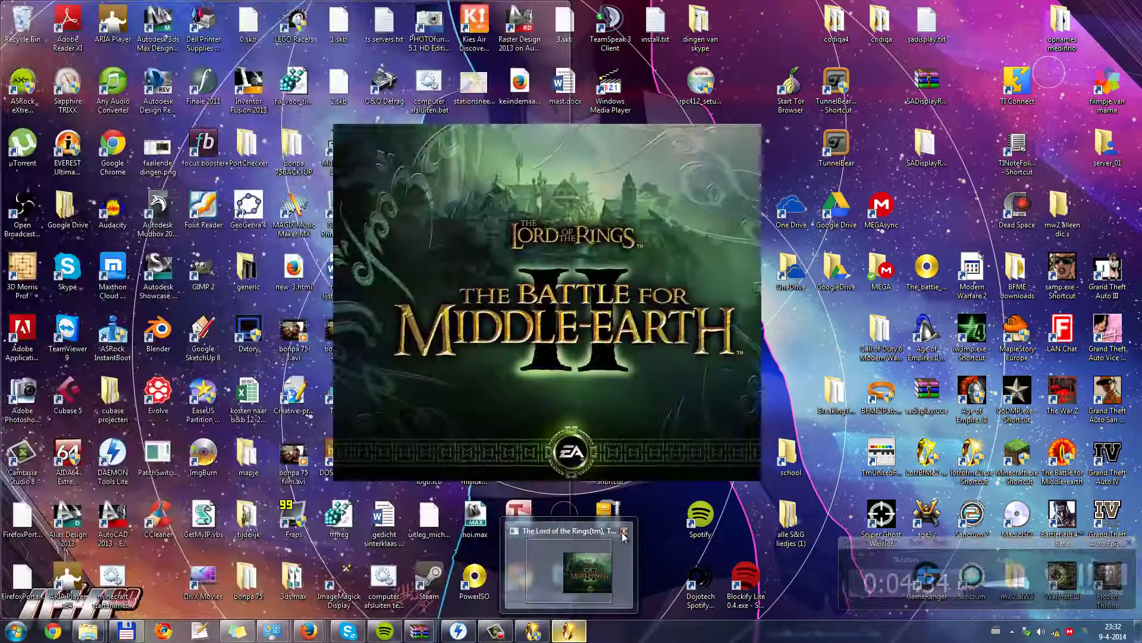
{"action": "left_click", "coordinate": [623, 535]}
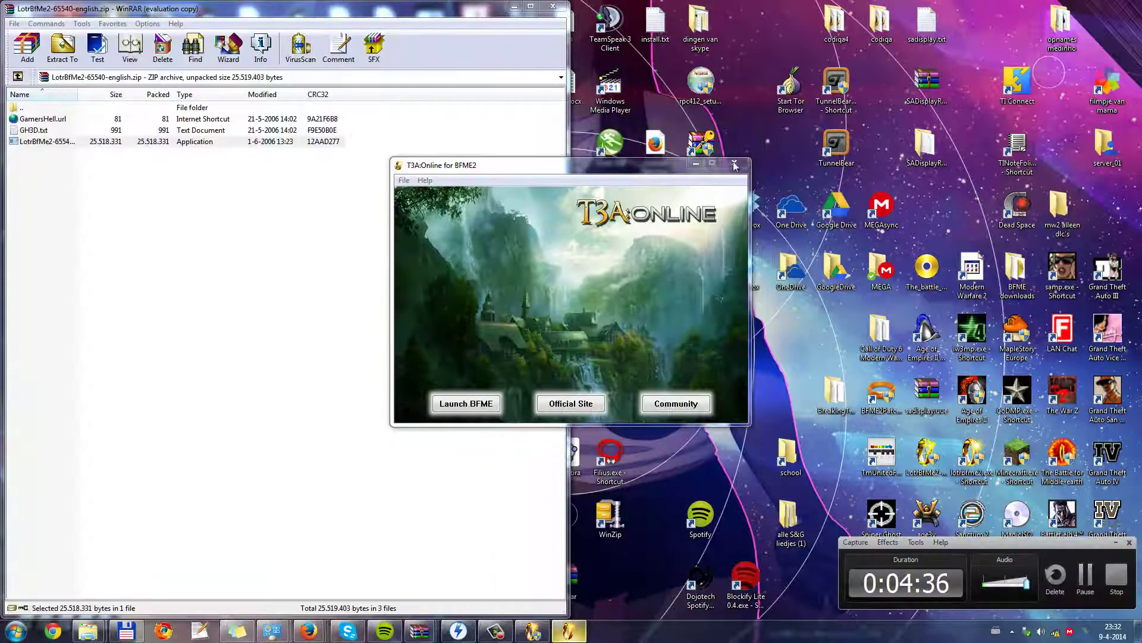
{"action": "left_click", "coordinate": [736, 164]}
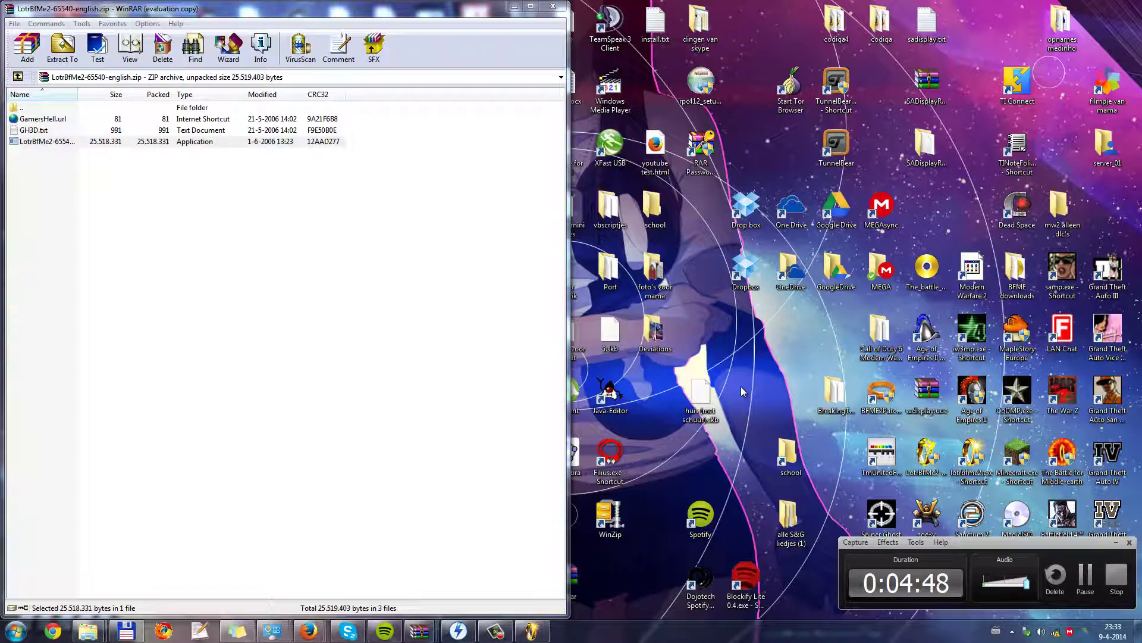
Force the still running Battle for Middle-earth II task to end in Windows Task Manager, and minimize Task Manager
{"action": "mouse_move", "coordinate": [532, 630]}
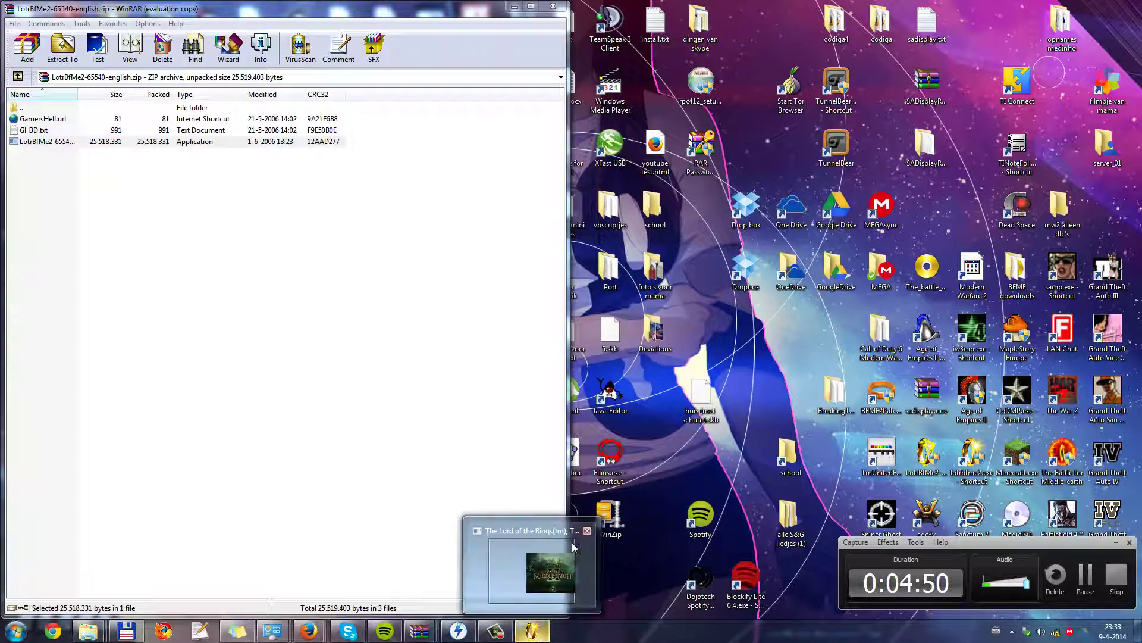
{"action": "mouse_move", "coordinate": [588, 531]}
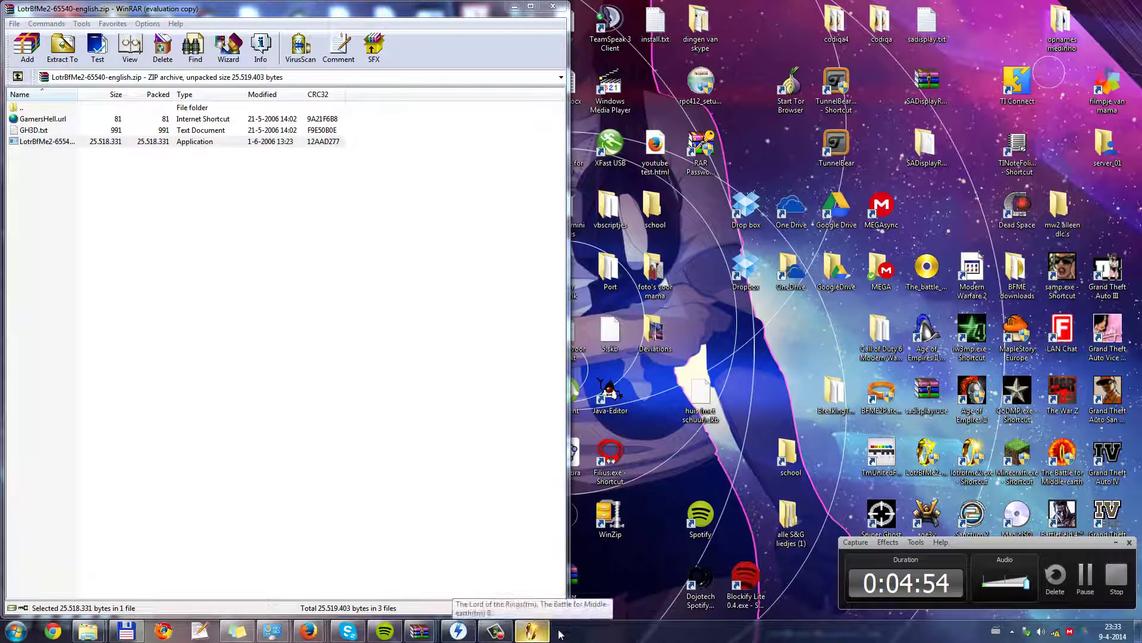
{"action": "key", "text": "ctrl+shift+Escape"}
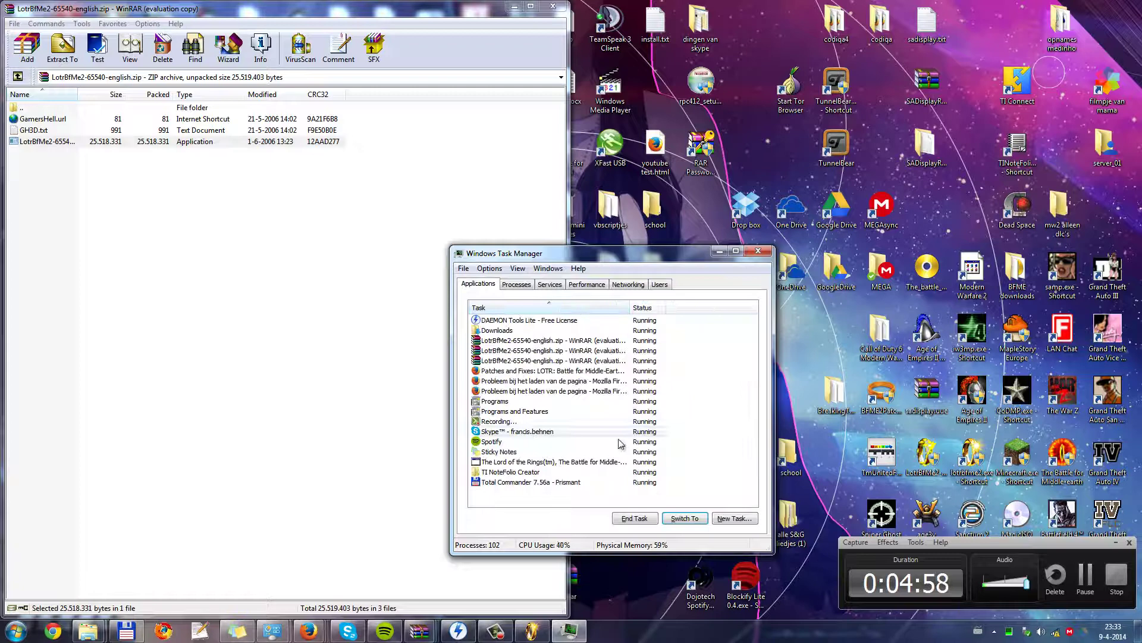
{"action": "right_click", "coordinate": [517, 464]}
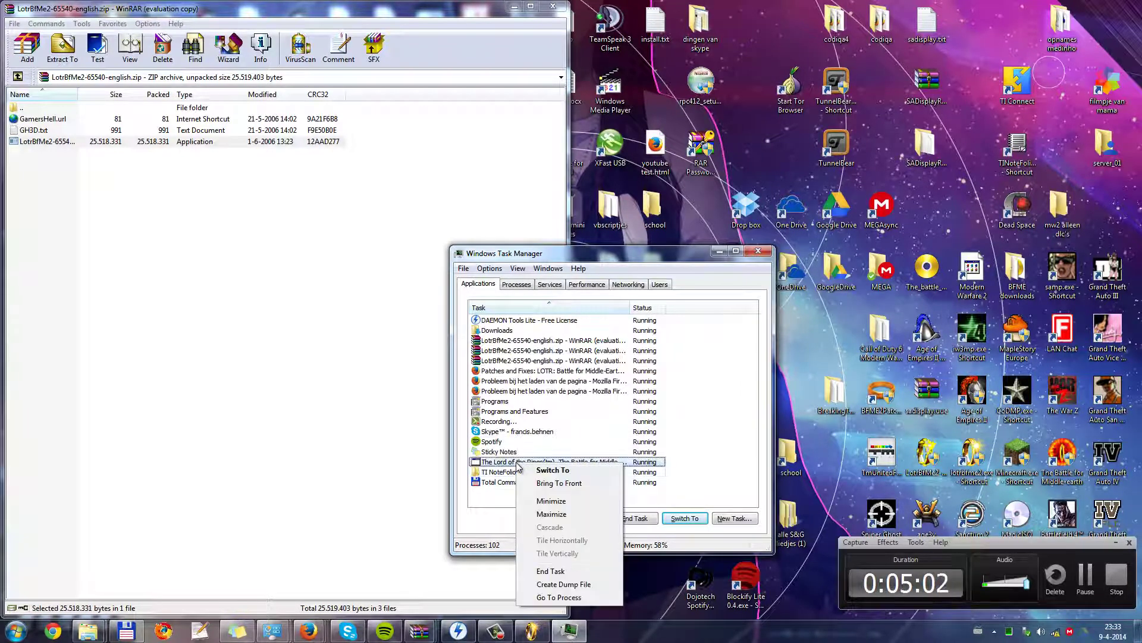
{"action": "left_click", "coordinate": [504, 465]}
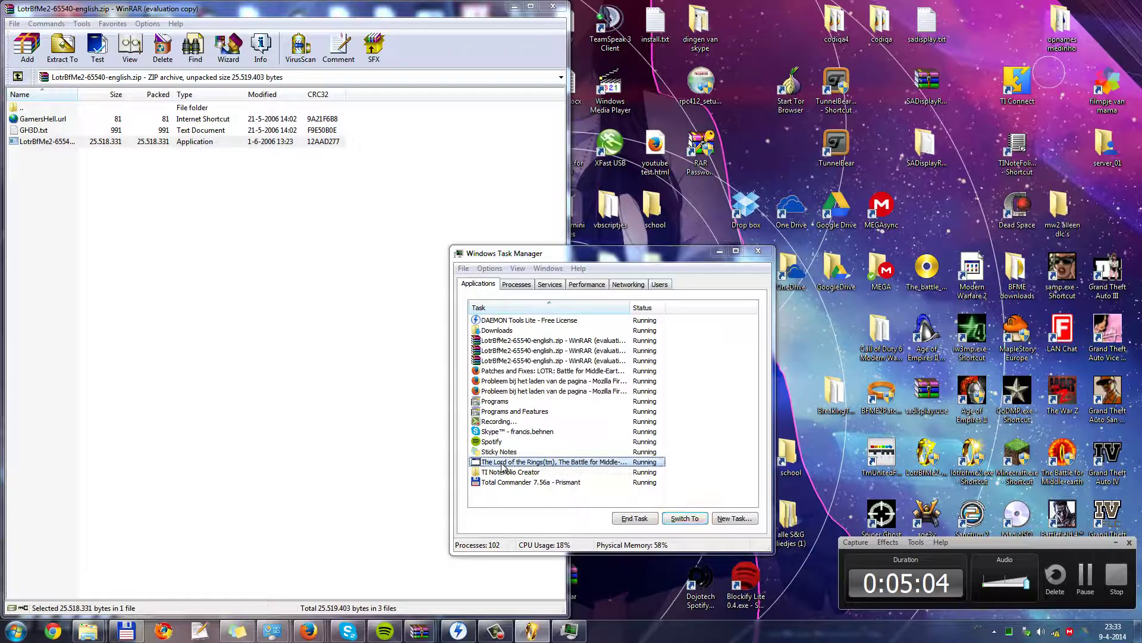
{"action": "key", "text": "Tab"}
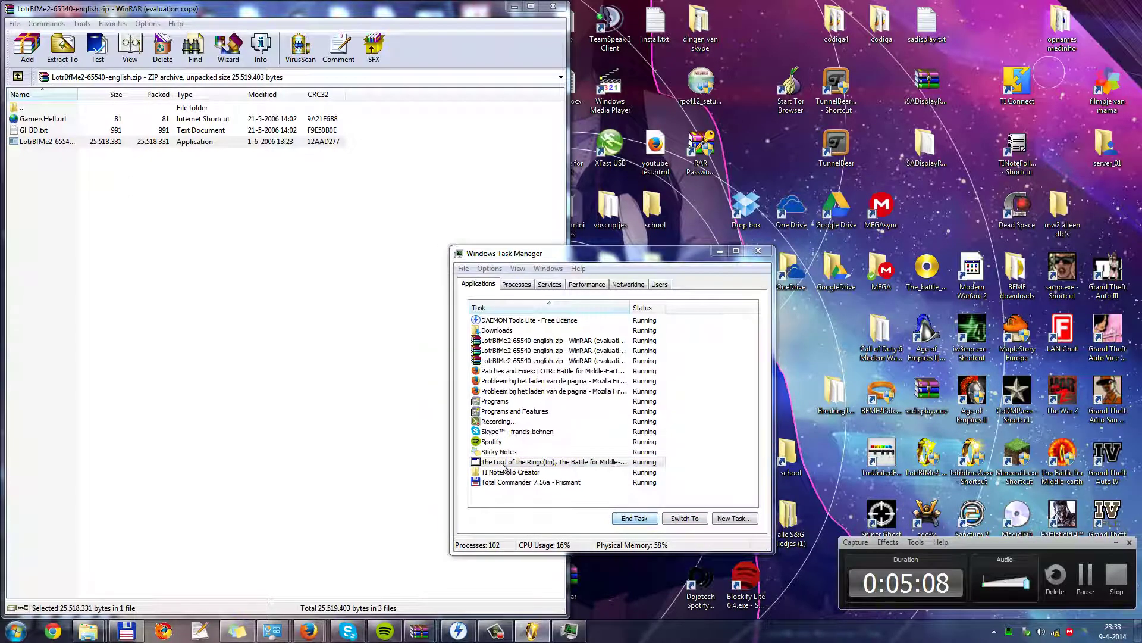
{"action": "key", "text": "Return"}
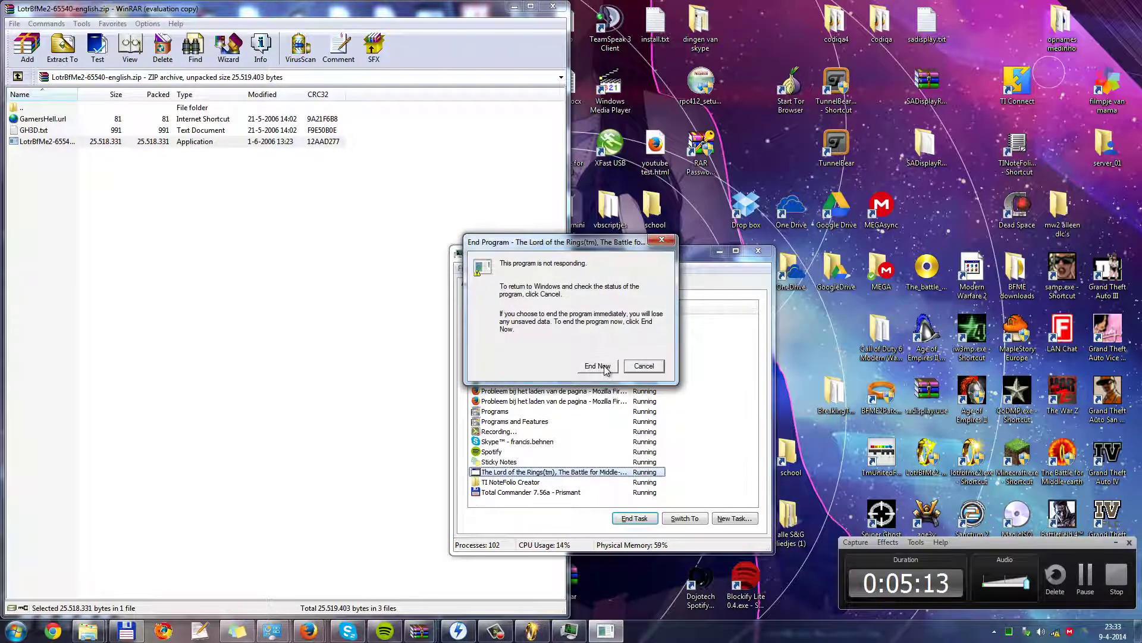
{"action": "left_click", "coordinate": [605, 367]}
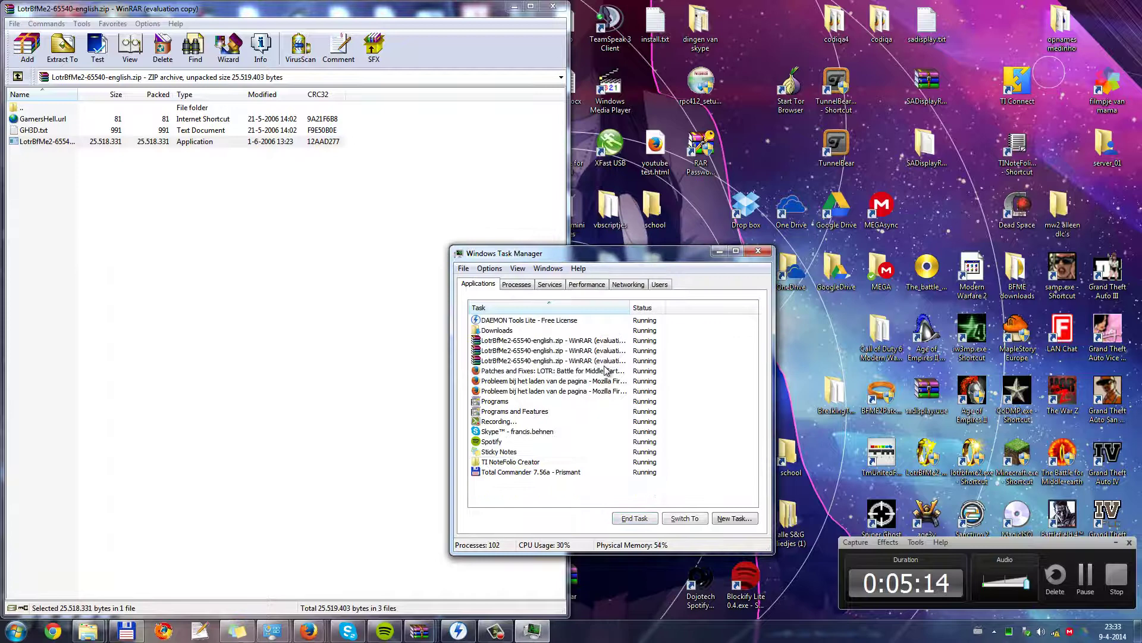
{"action": "left_click", "coordinate": [719, 251]}
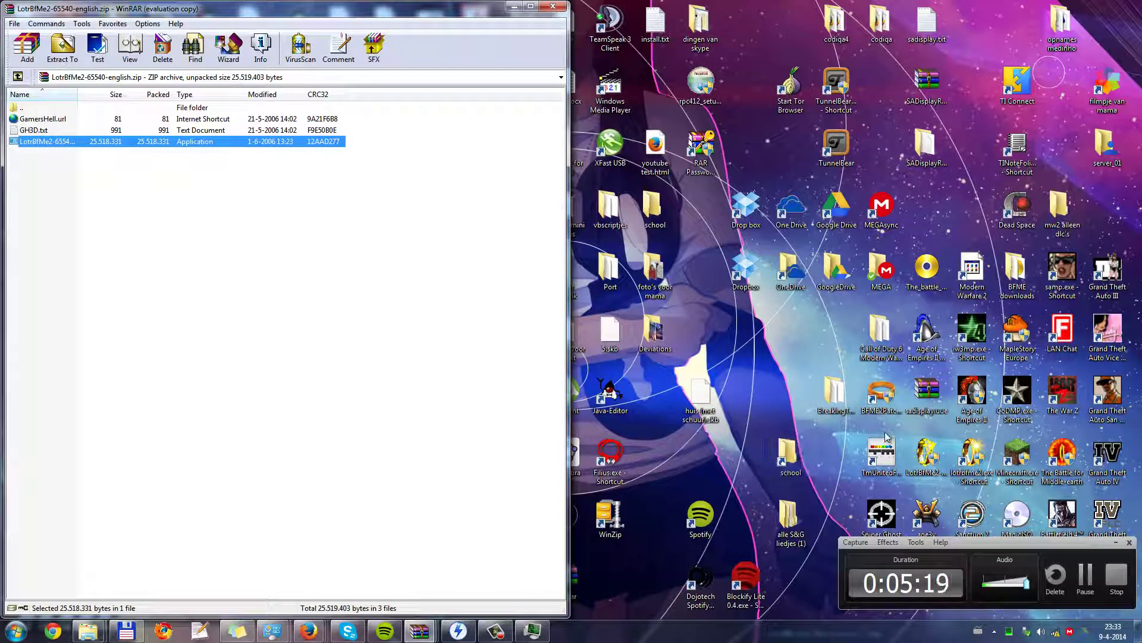
Reopen the BFME 2 Patch Switcher from the desktop and switch the game to patch 1.00
{"action": "left_click", "coordinate": [881, 395]}
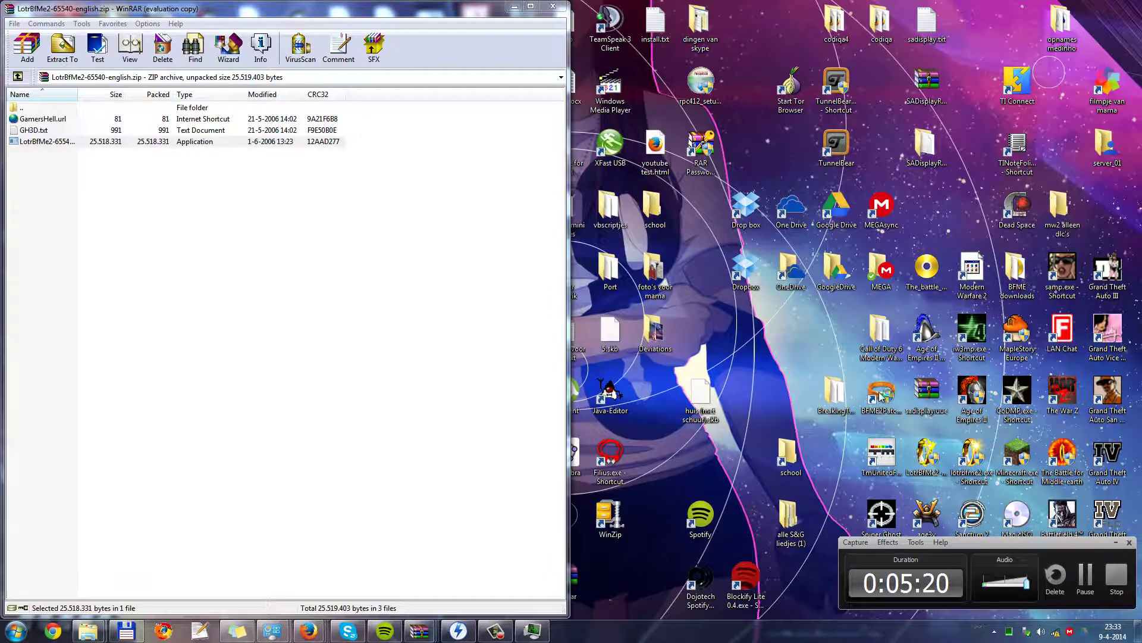
{"action": "double_click", "coordinate": [880, 395]}
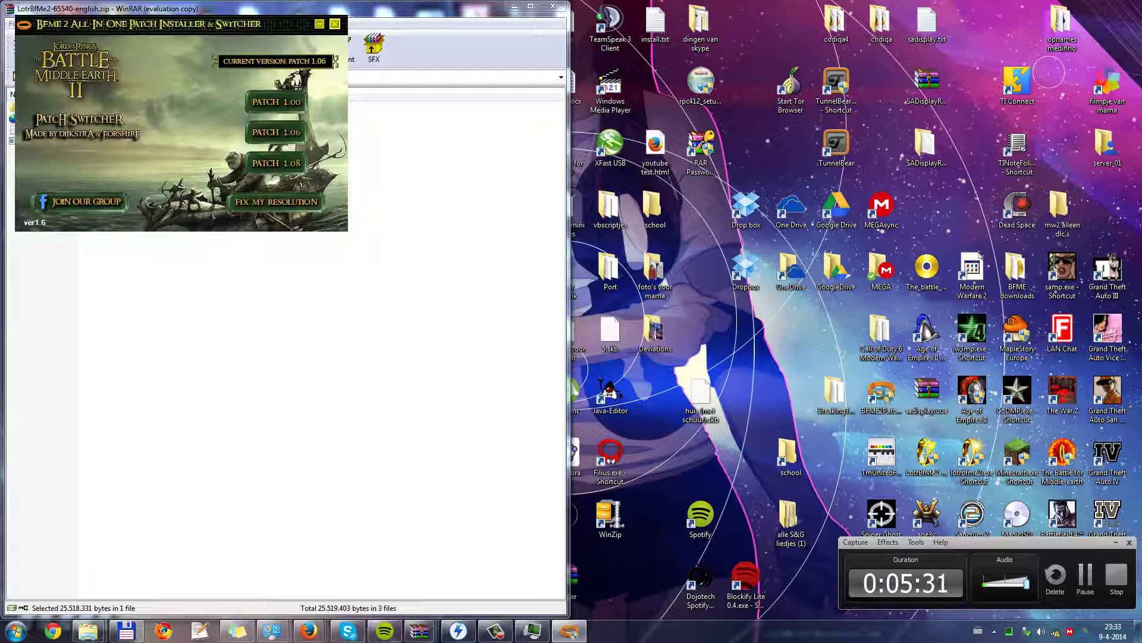
{"action": "key", "text": "Return"}
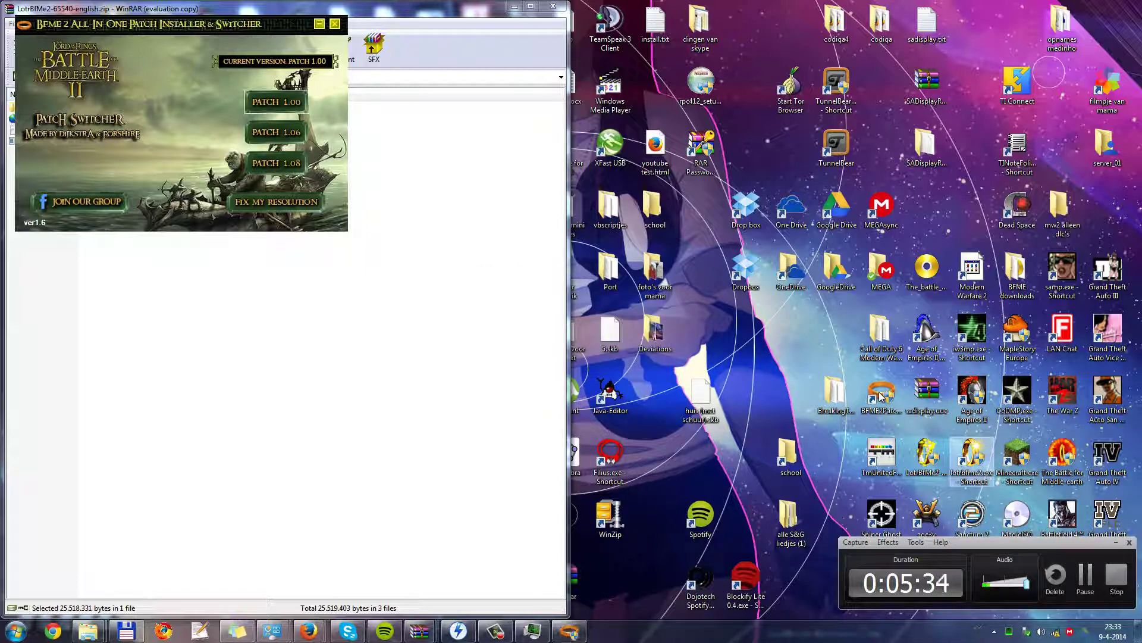
Open the T3A:Online launcher for BFME2 and launch the game from it
{"action": "key", "text": "Return"}
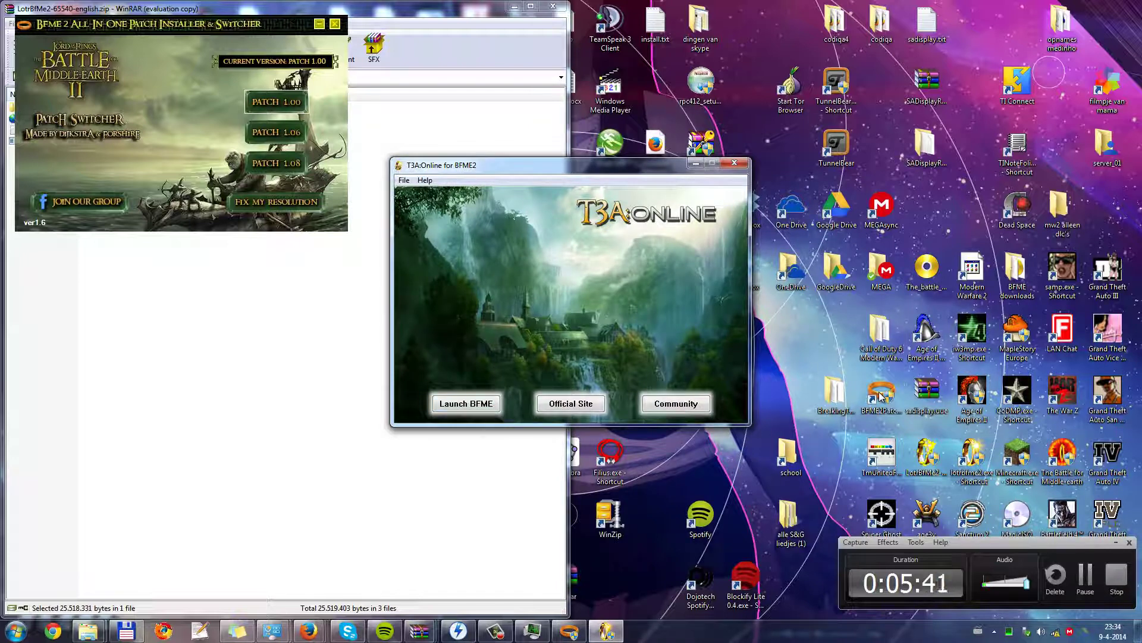
{"action": "key", "text": "Return"}
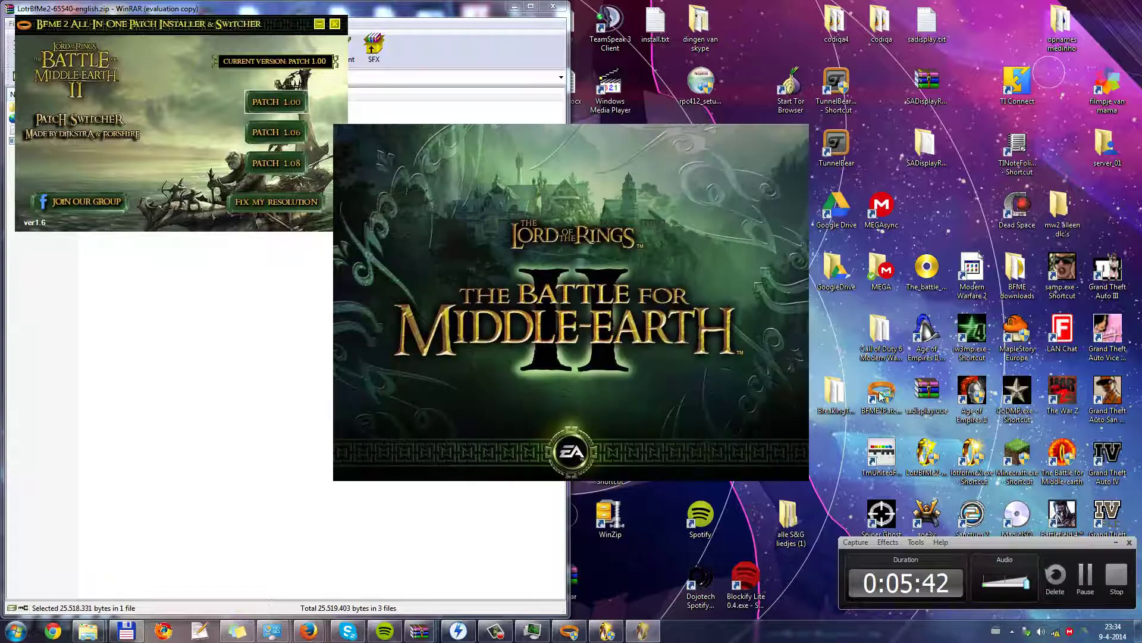